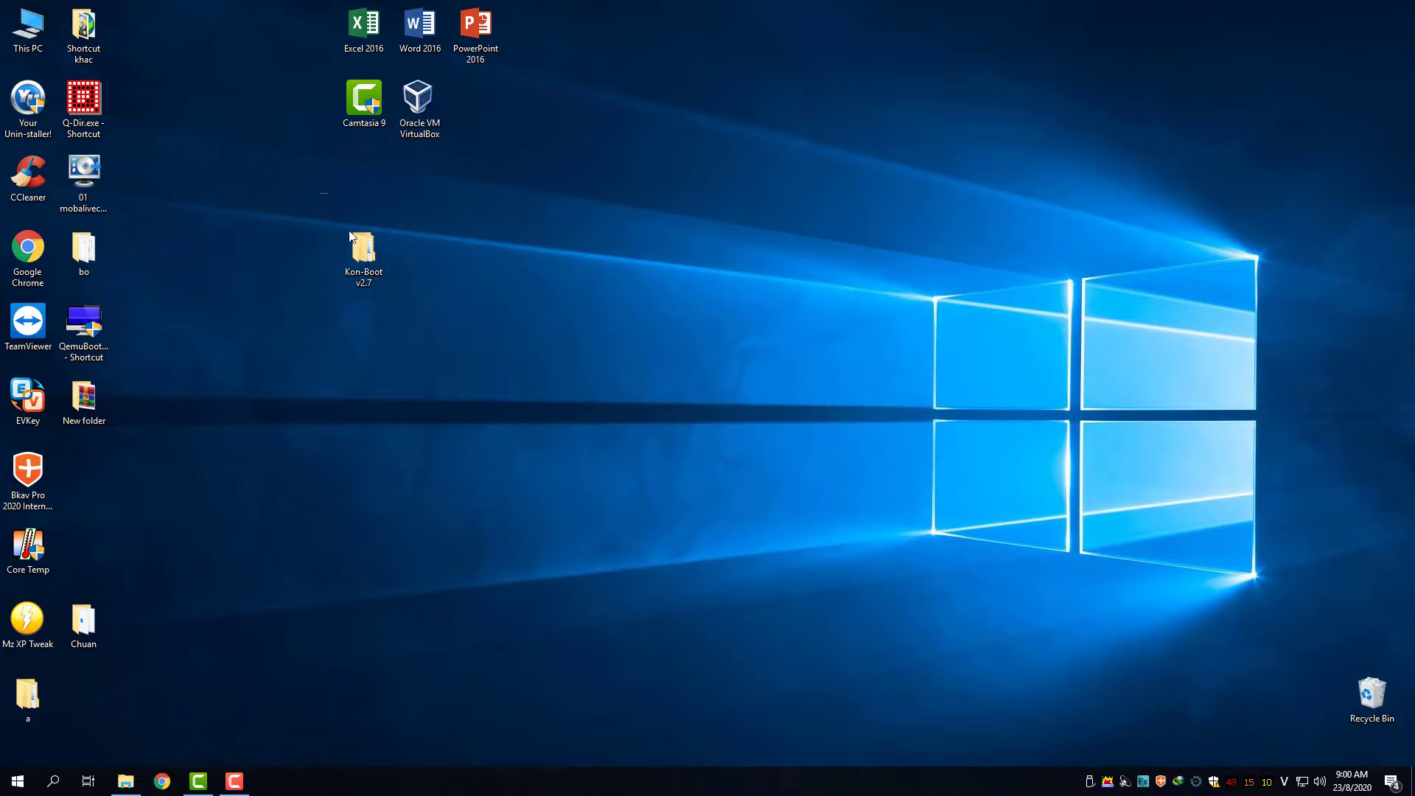
Box-select the Kon-Boot v2.7 folder icon beneath Camtasia 9 on the desktop
left_click_drag(351, 235, 411, 329)
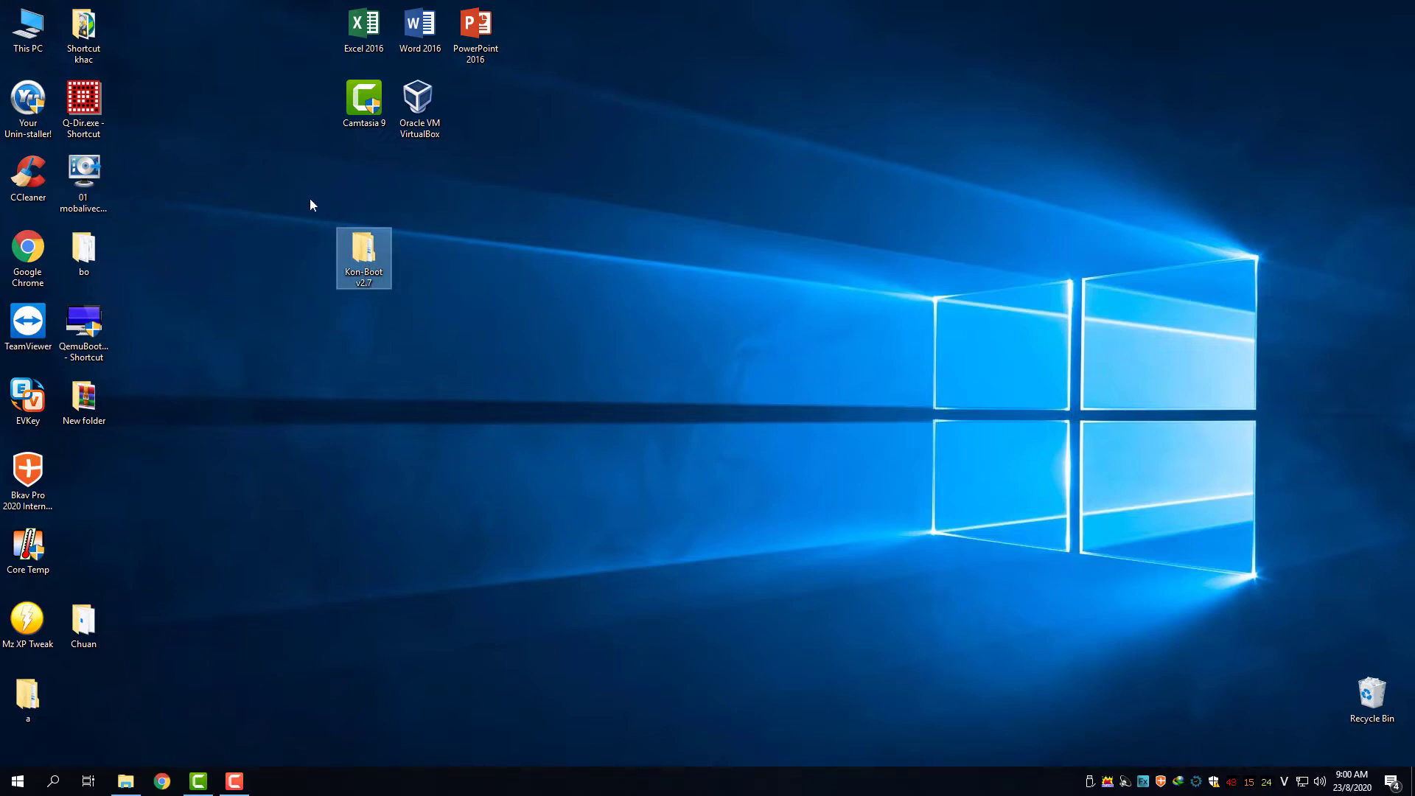
left_click_drag(310, 197, 429, 336)
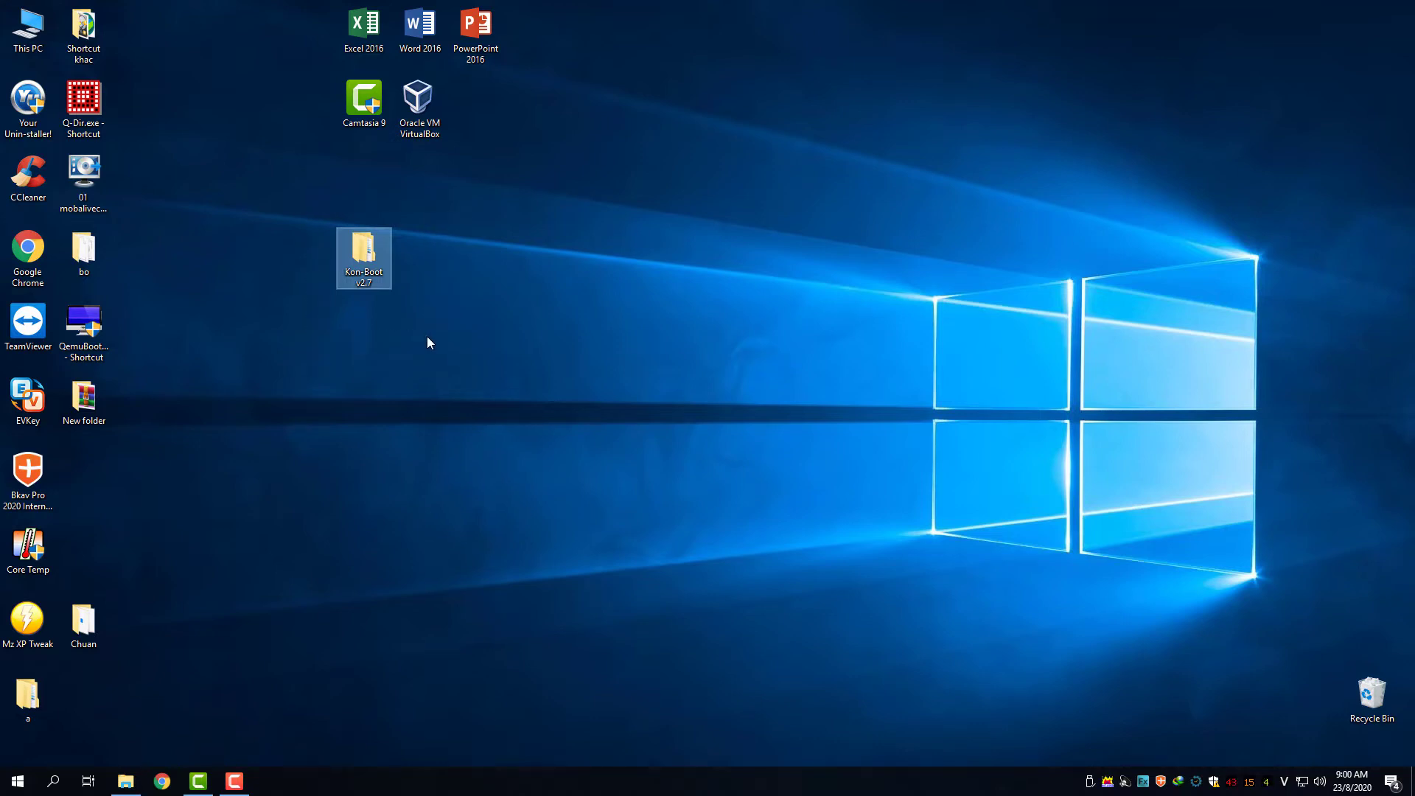
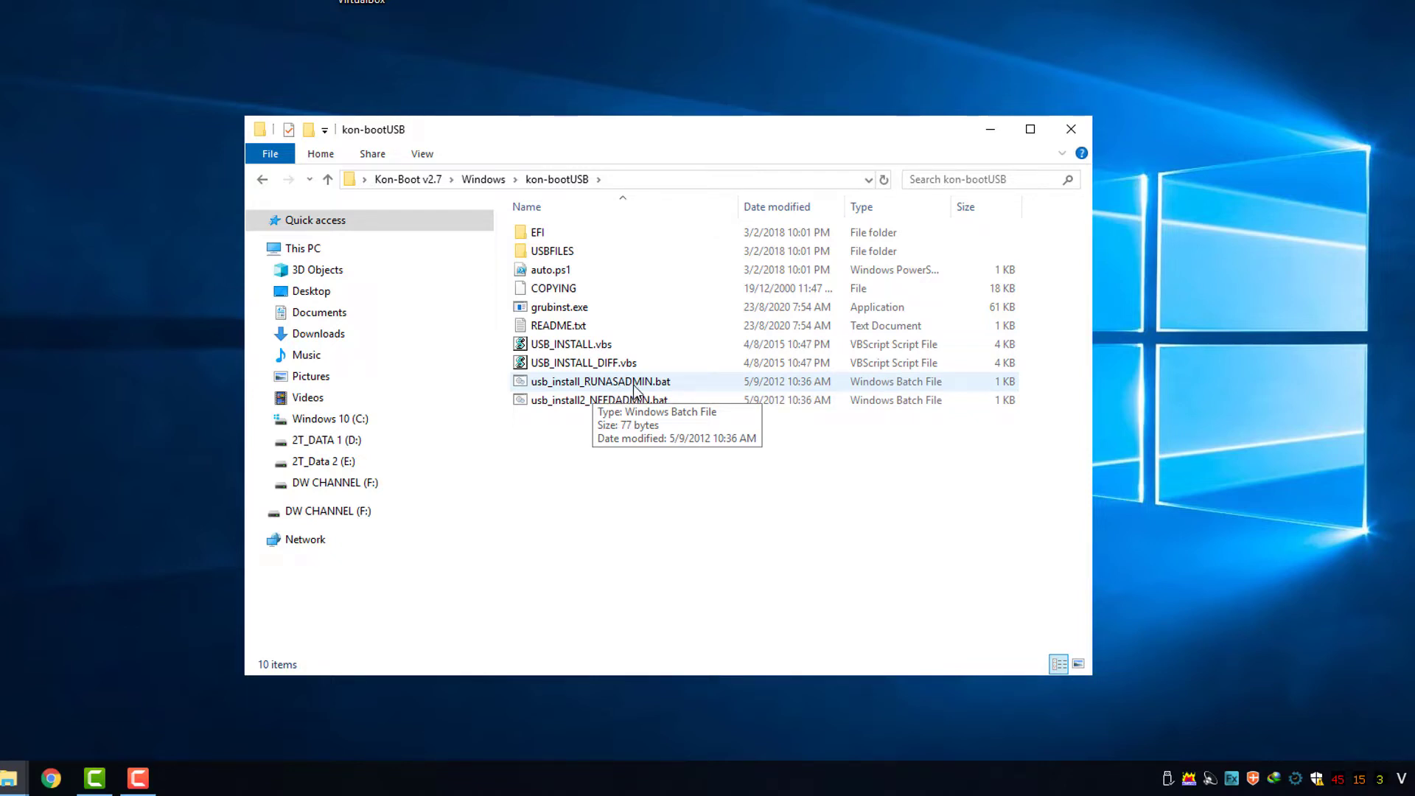
Select usb_install_RUNASADMIN.bat, then open the empty DW CHANNEL (F:) USB drive
left_click(635, 389)
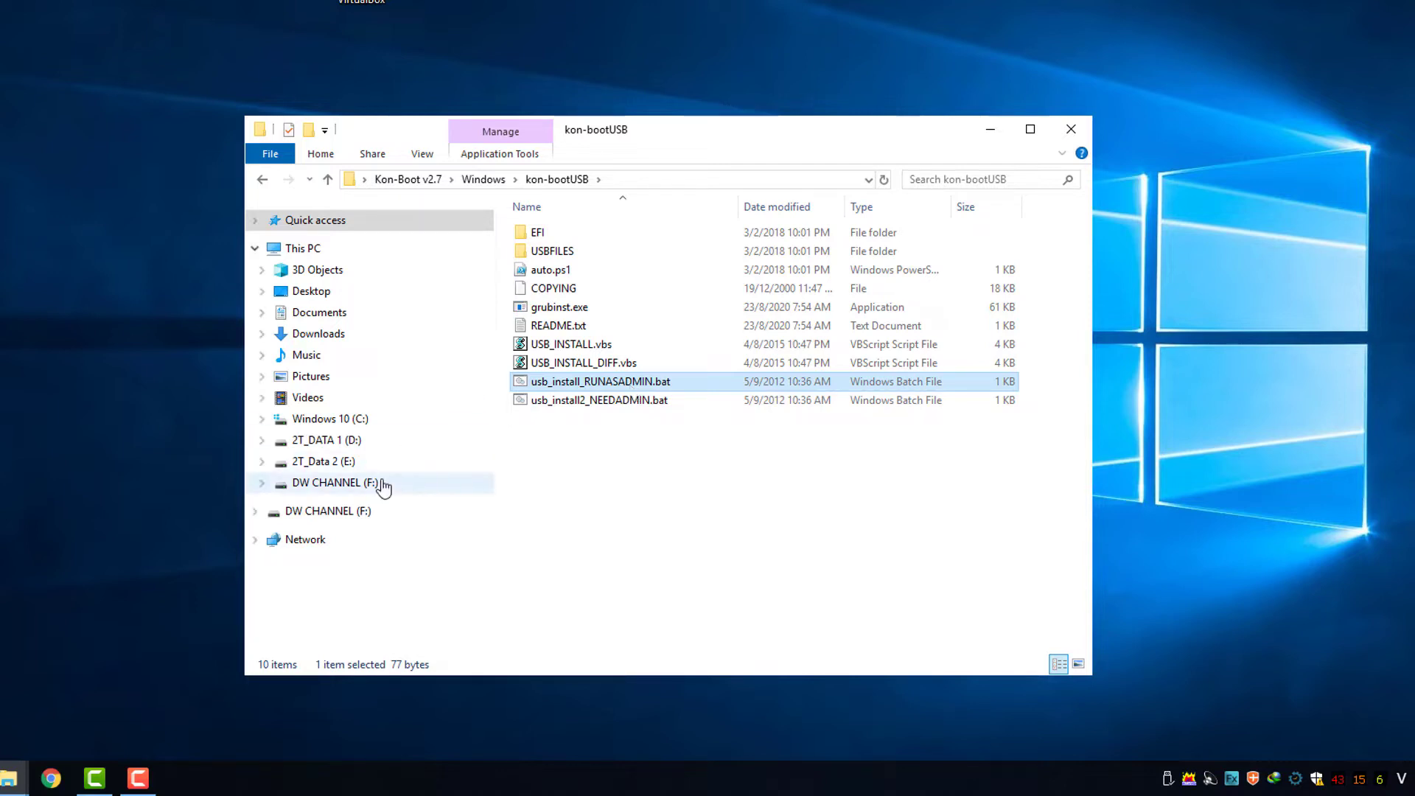
left_click(317, 482)
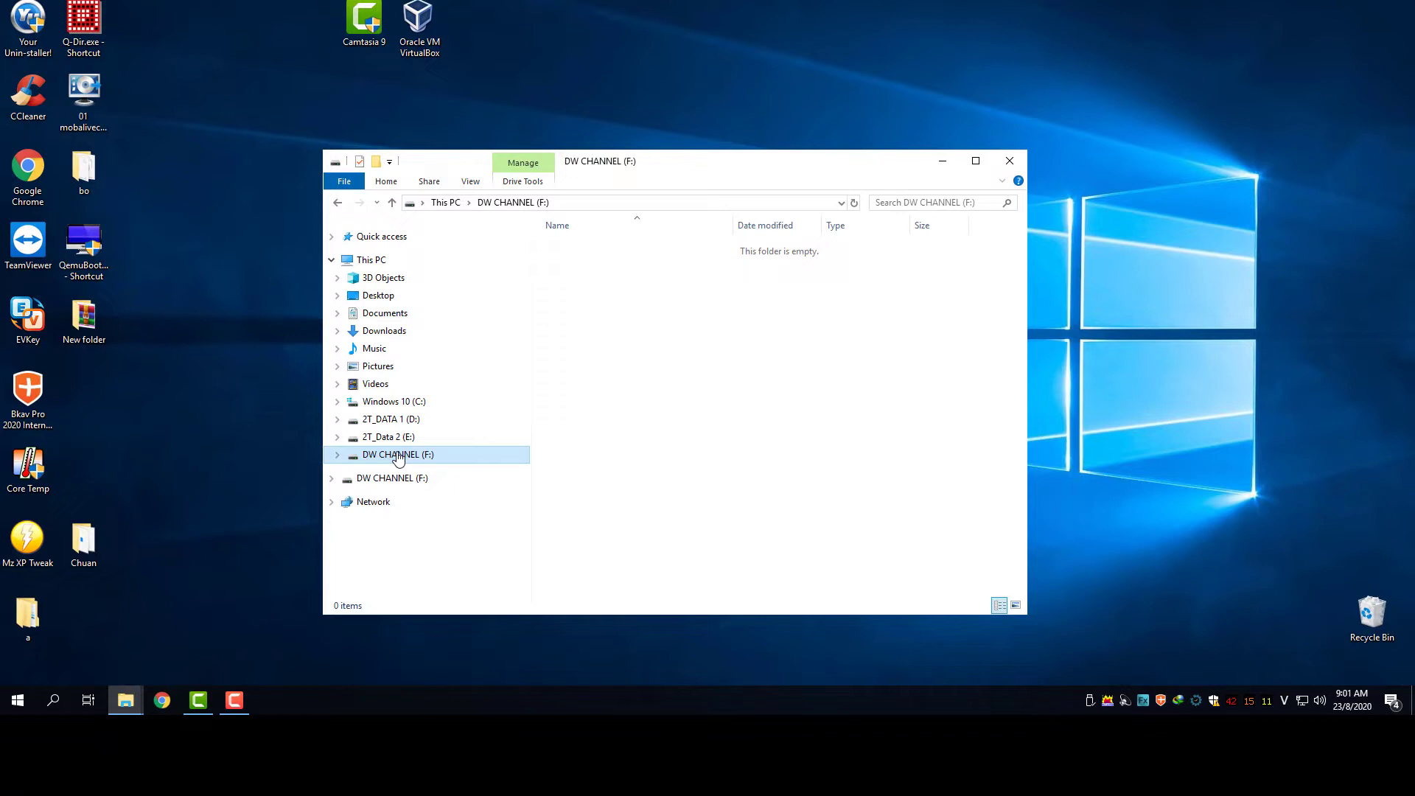
right_click(398, 458)
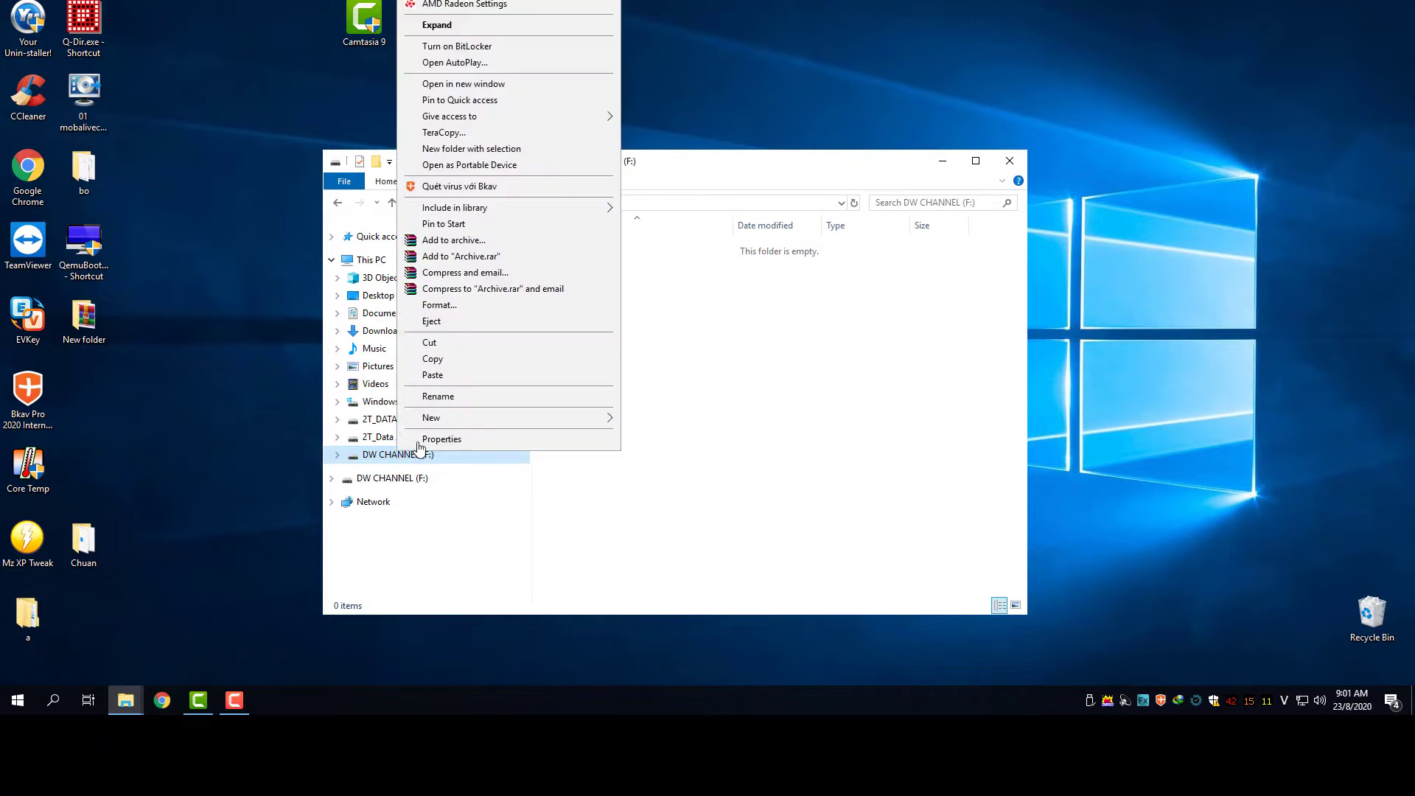
left_click(423, 439)
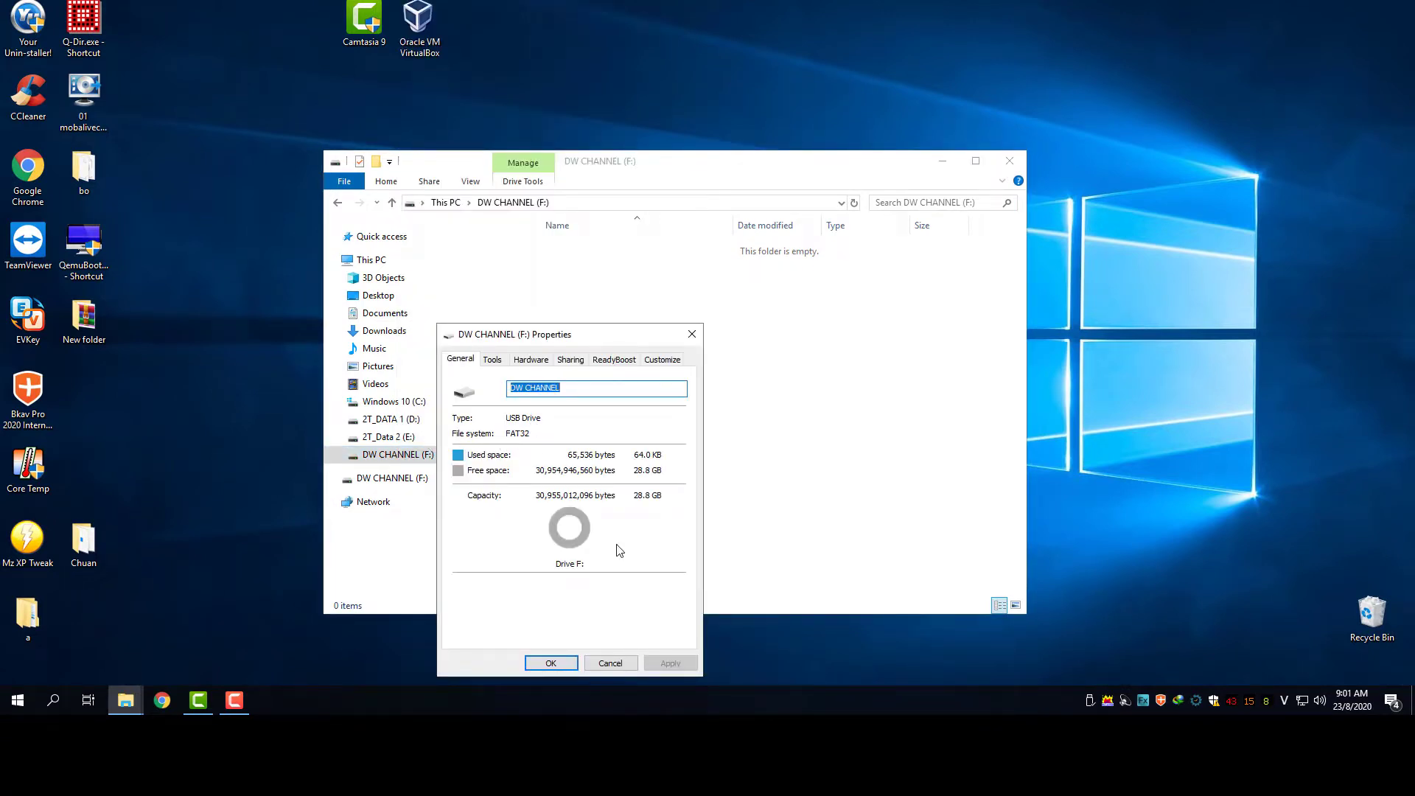
left_click(551, 663)
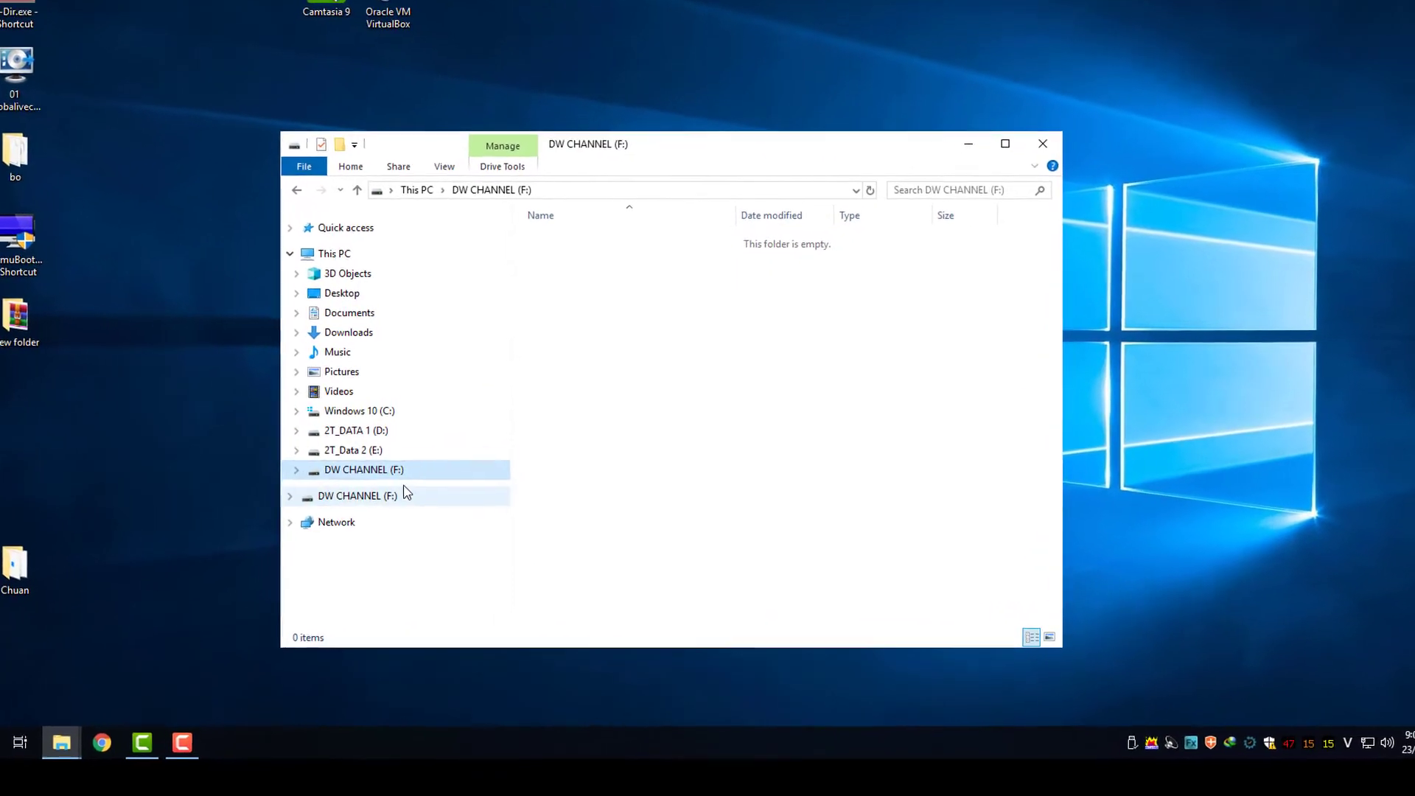
left_click(341, 513)
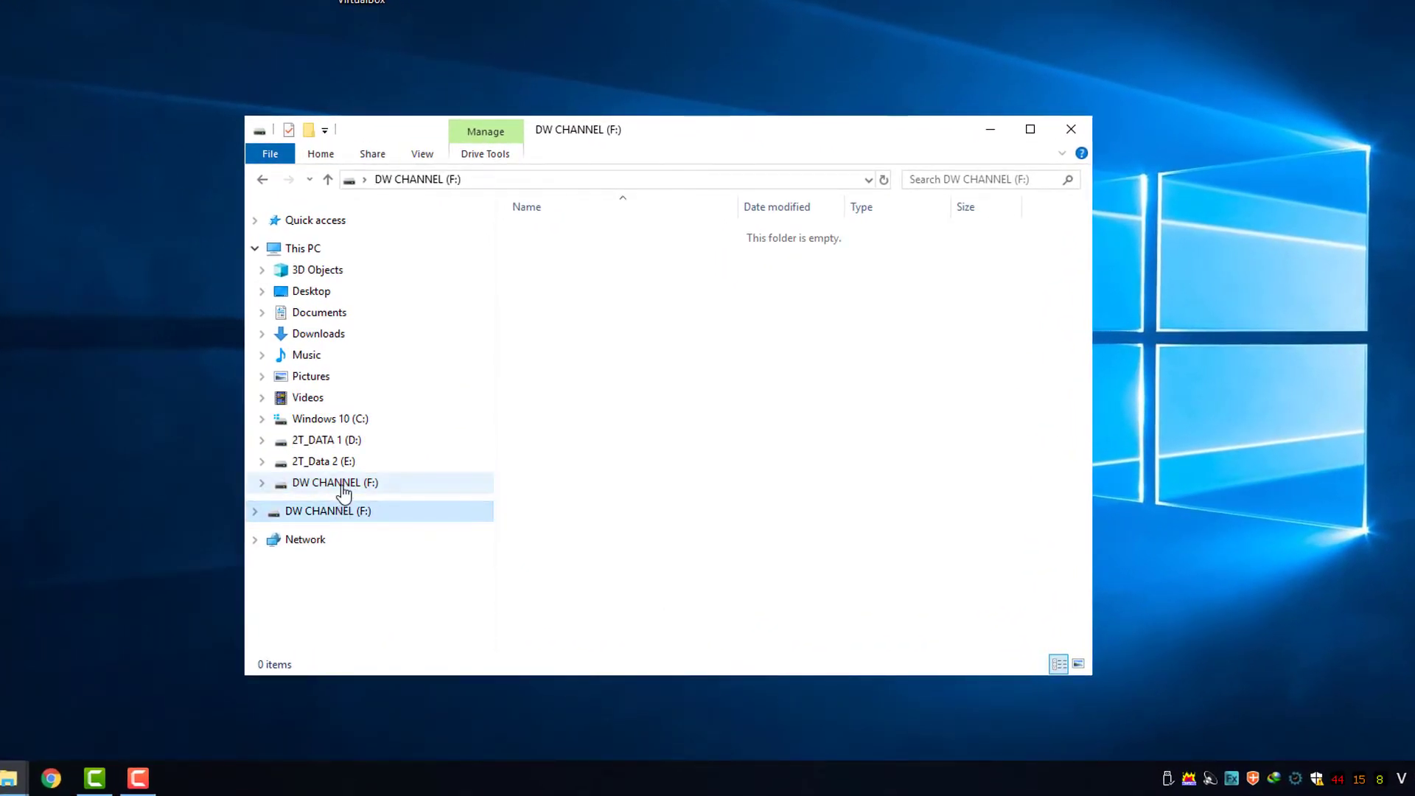
left_click(345, 484)
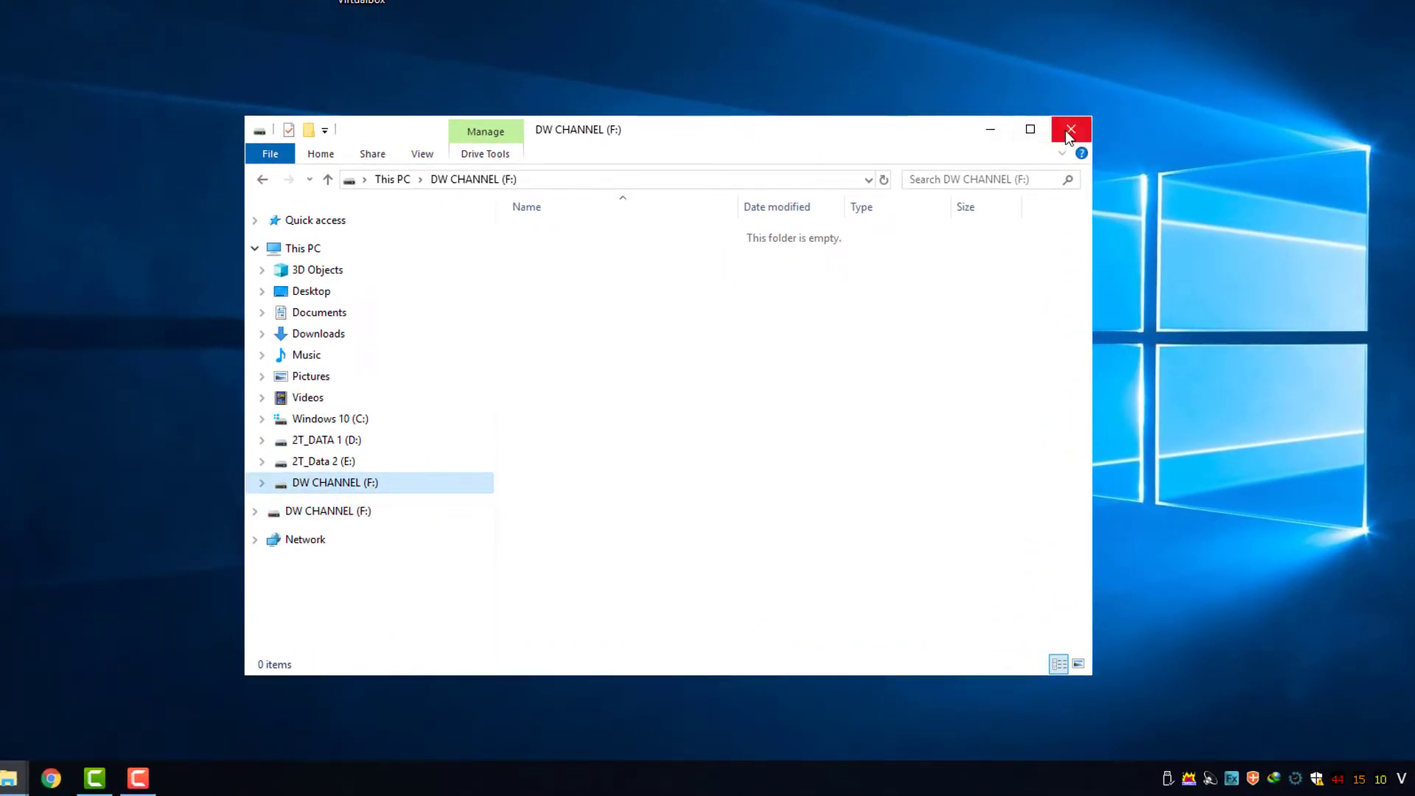
left_click(262, 181)
left_click(262, 181)
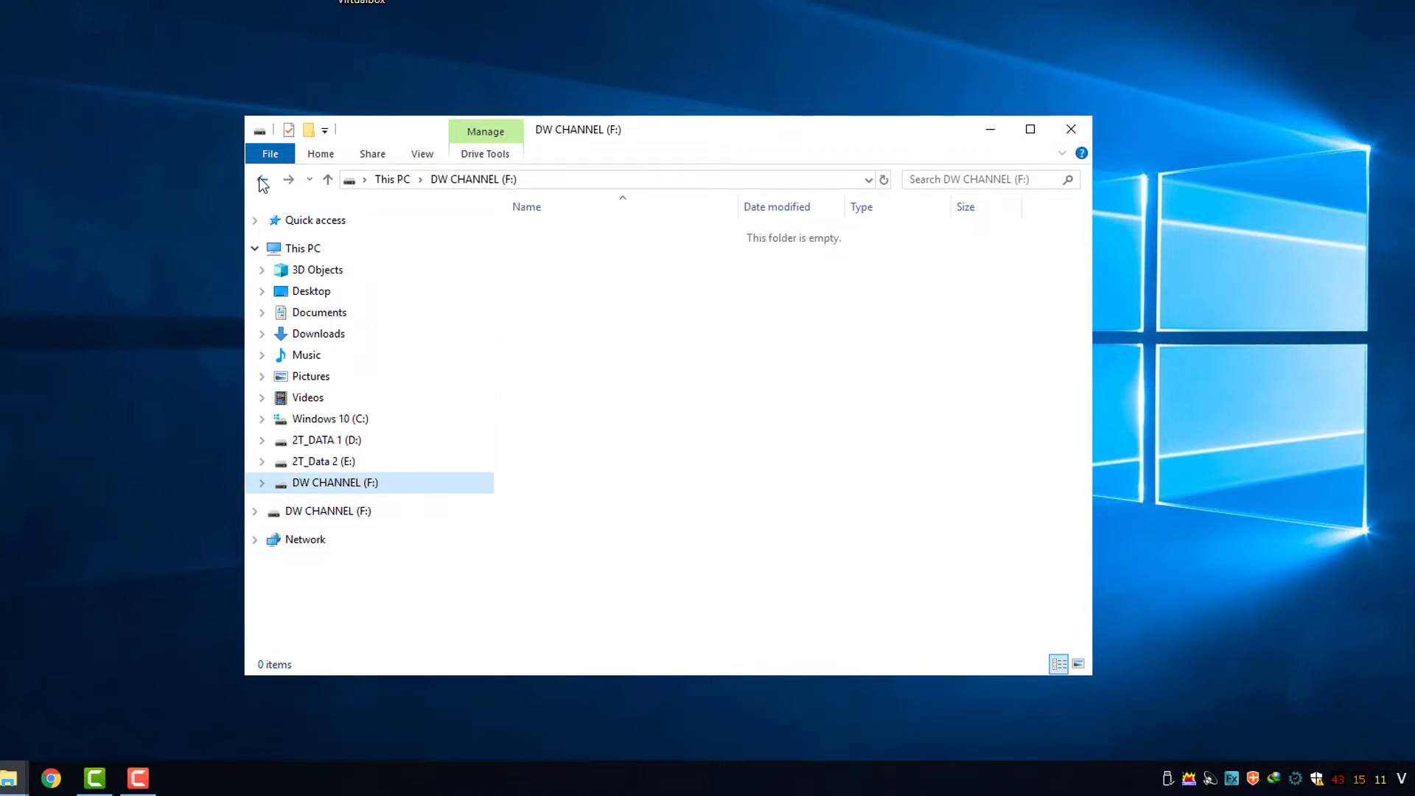
left_click(262, 181)
left_click(262, 181)
From kon-bootUSB, run usb_install_RUNASADMIN.bat as administrator and accept the detach-other-USB-drives warning
left_click(261, 180)
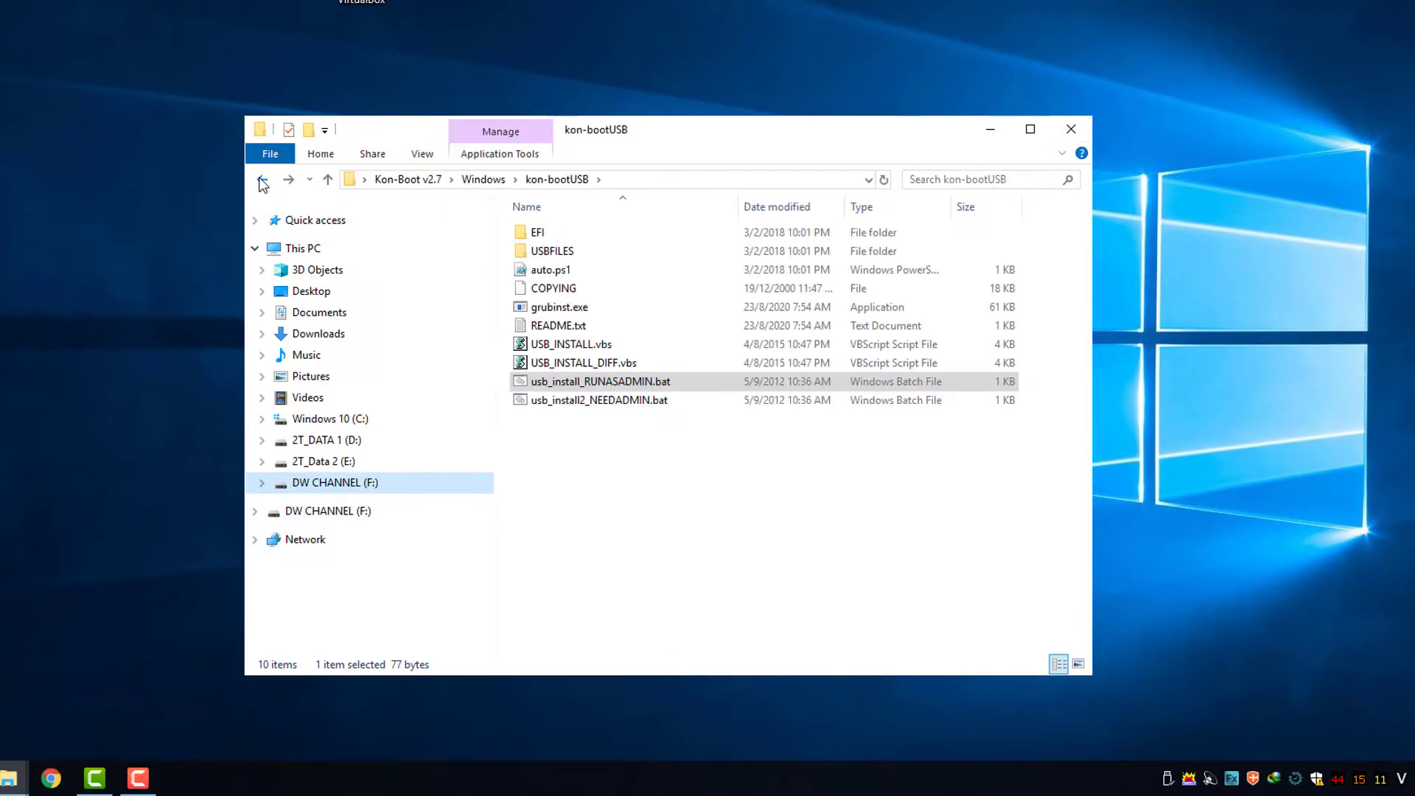
left_click(606, 388)
right_click(619, 389)
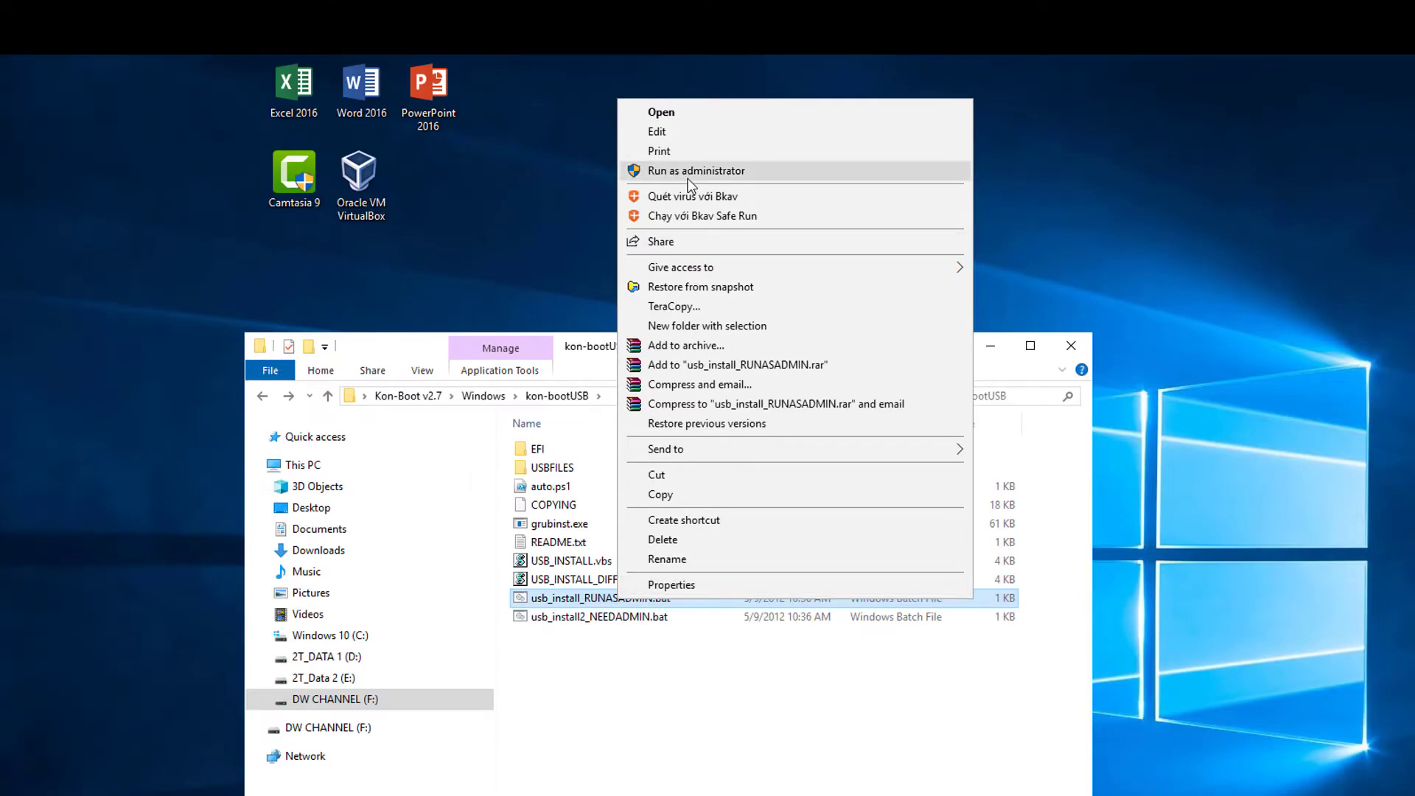
left_click(687, 173)
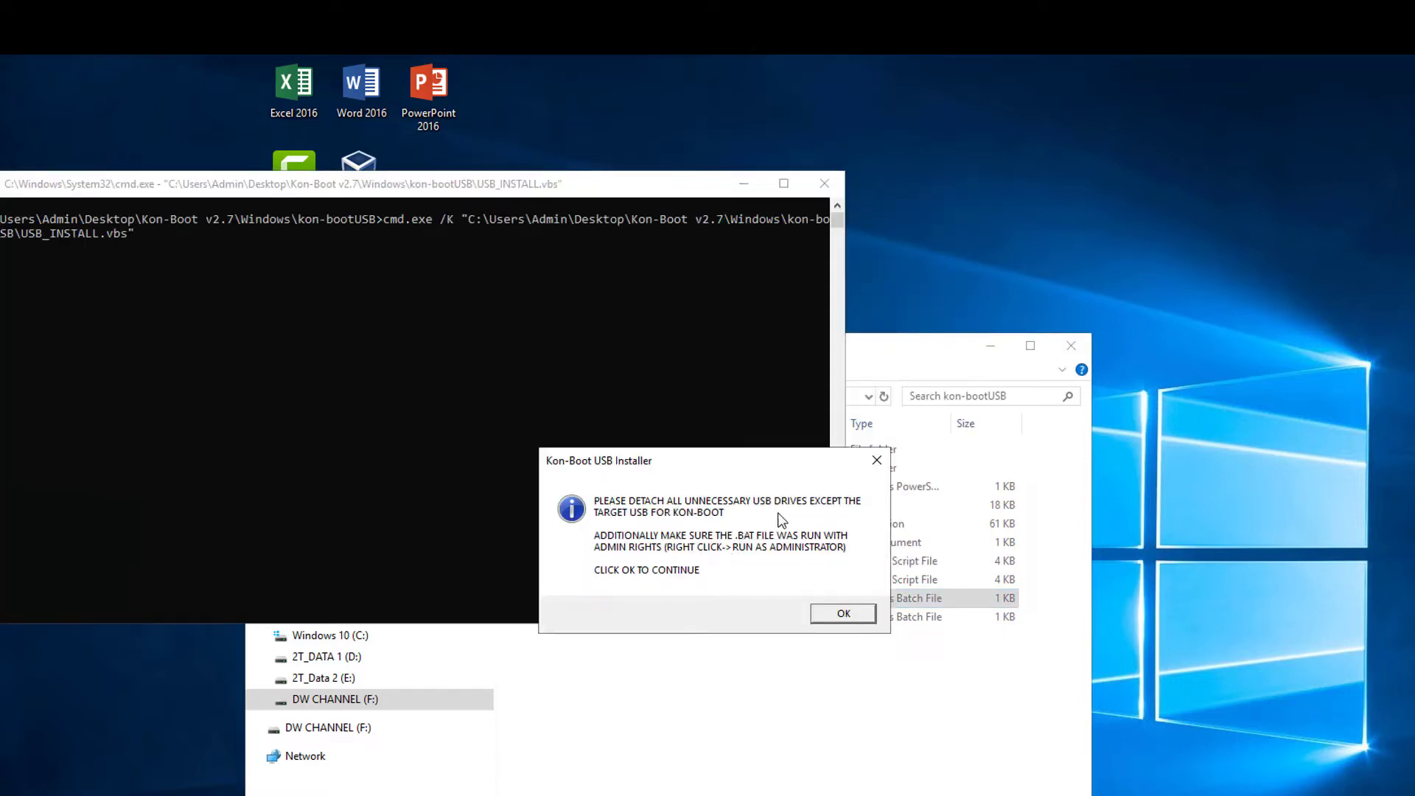
left_click(844, 613)
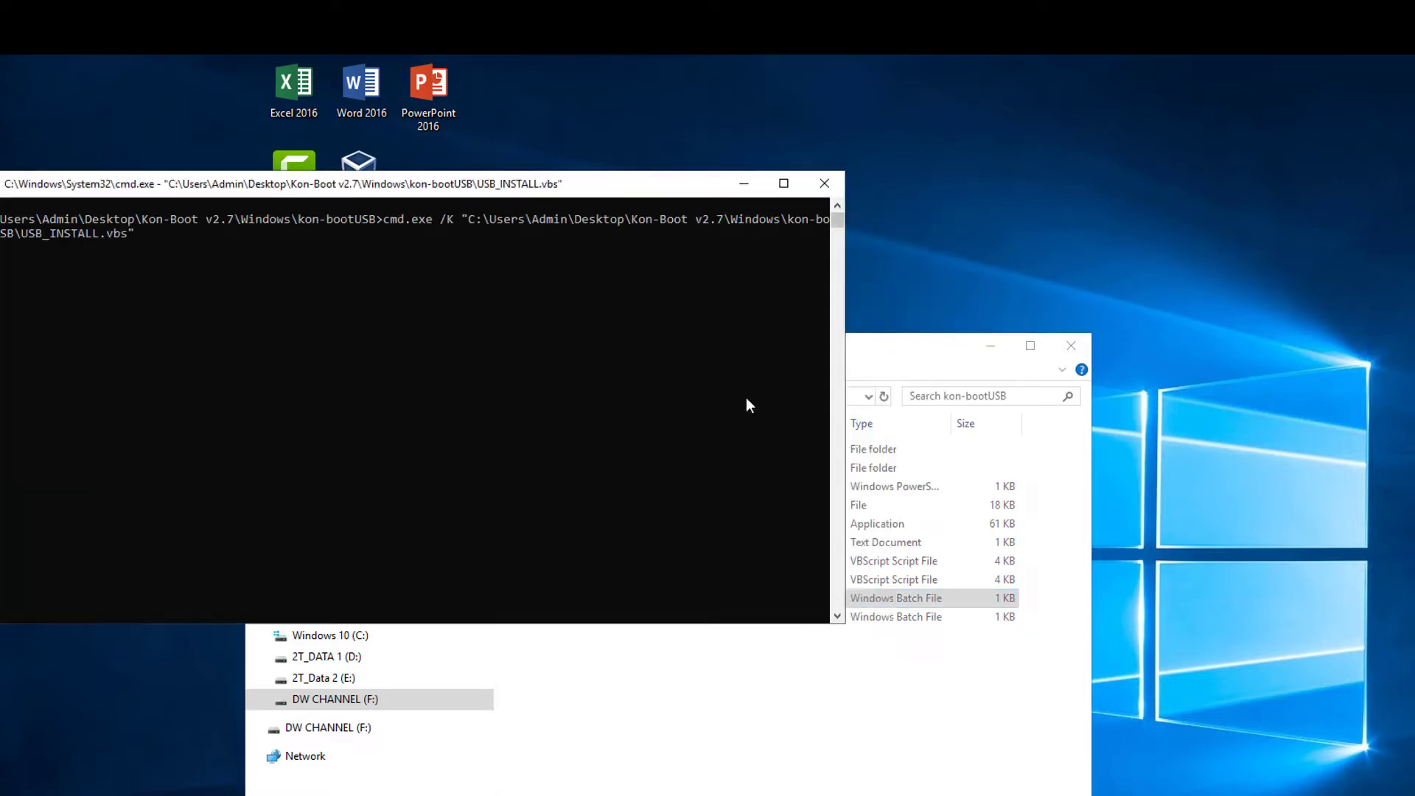
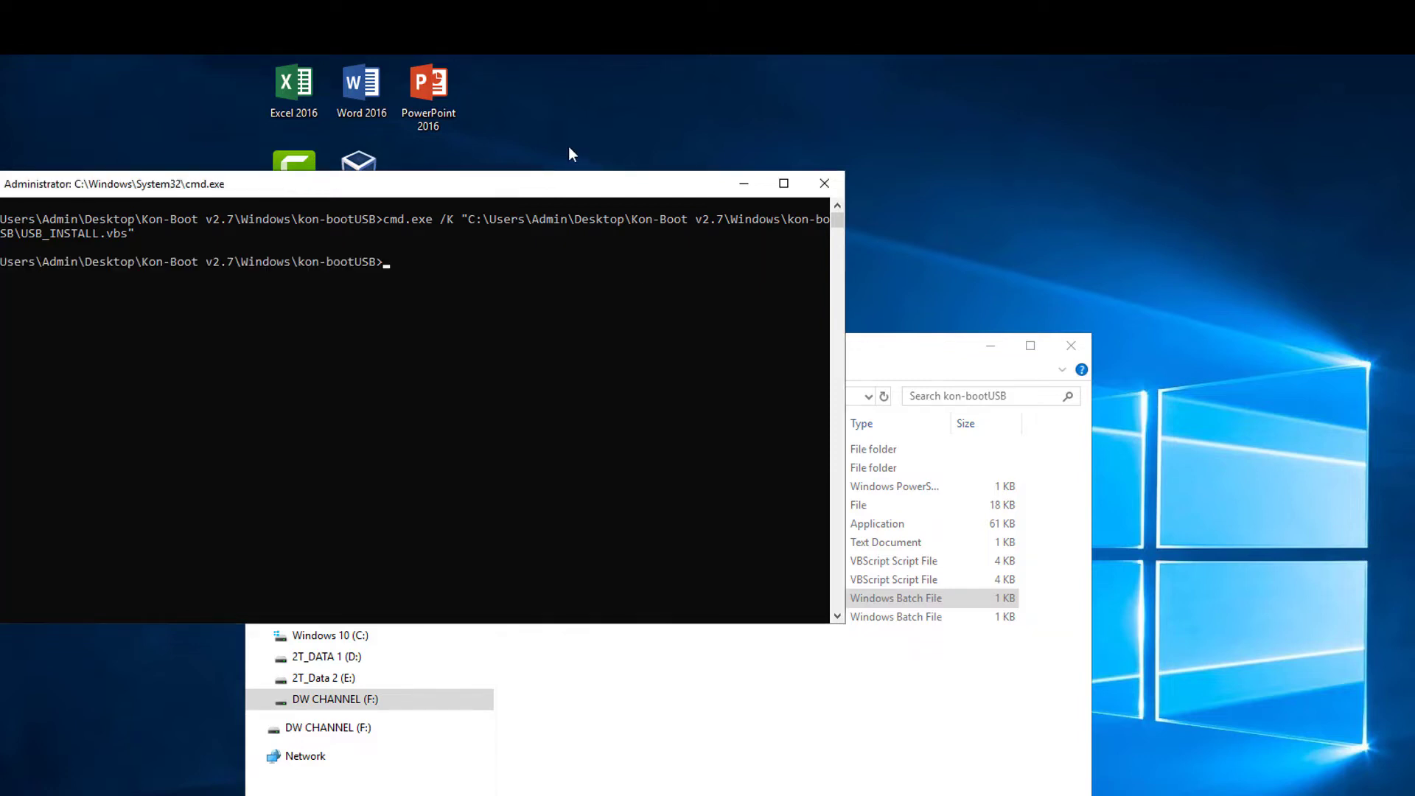
Centre the Command Prompt window showing the finished USB_INSTALL.vbs run, then start a fresh prompt line
left_click_drag(592, 192, 830, 318)
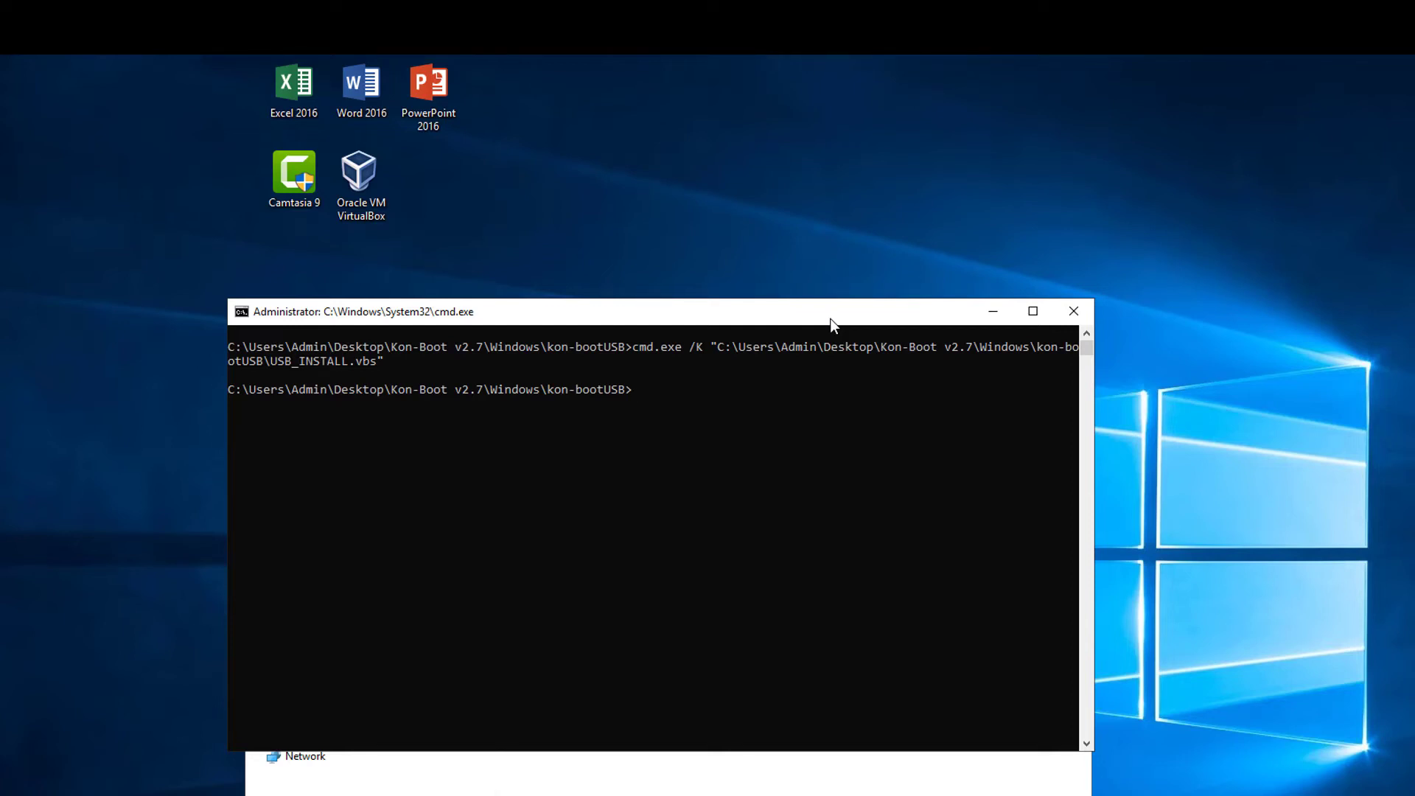
key("Return")
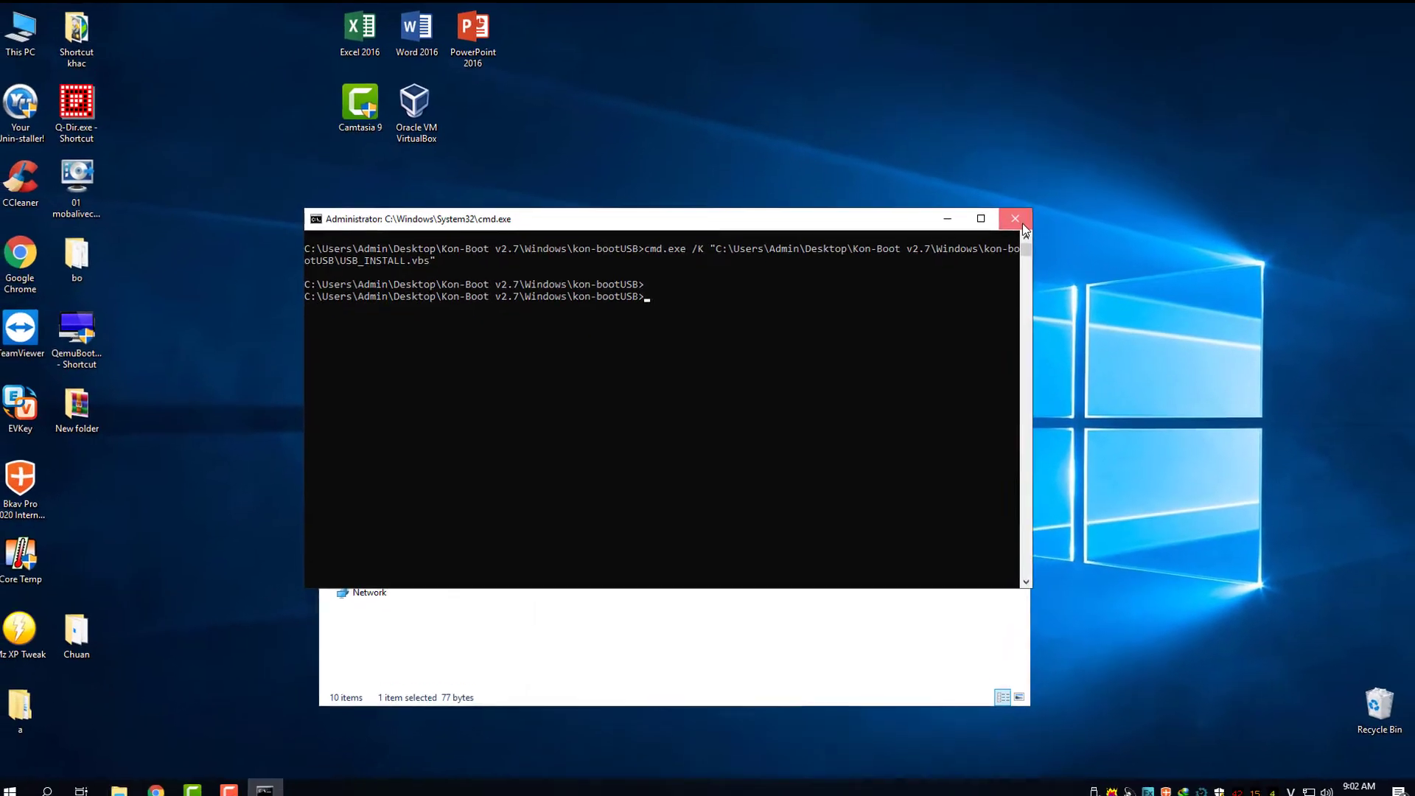
Close the console and select the seven Kon-Boot files, including EFI, grldr and konboot.img, on DW CHANNEL (F:)
left_click(1021, 224)
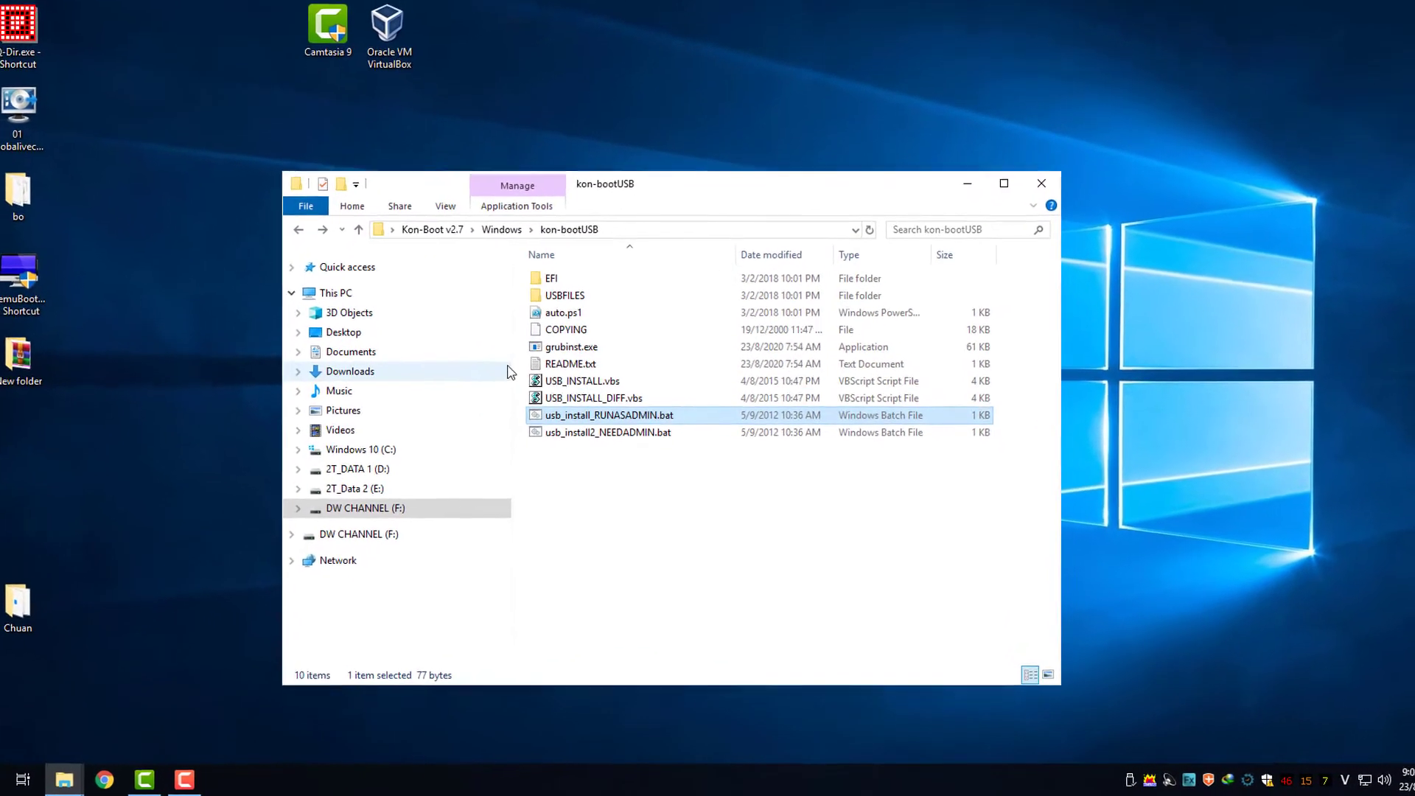
left_click(365, 507)
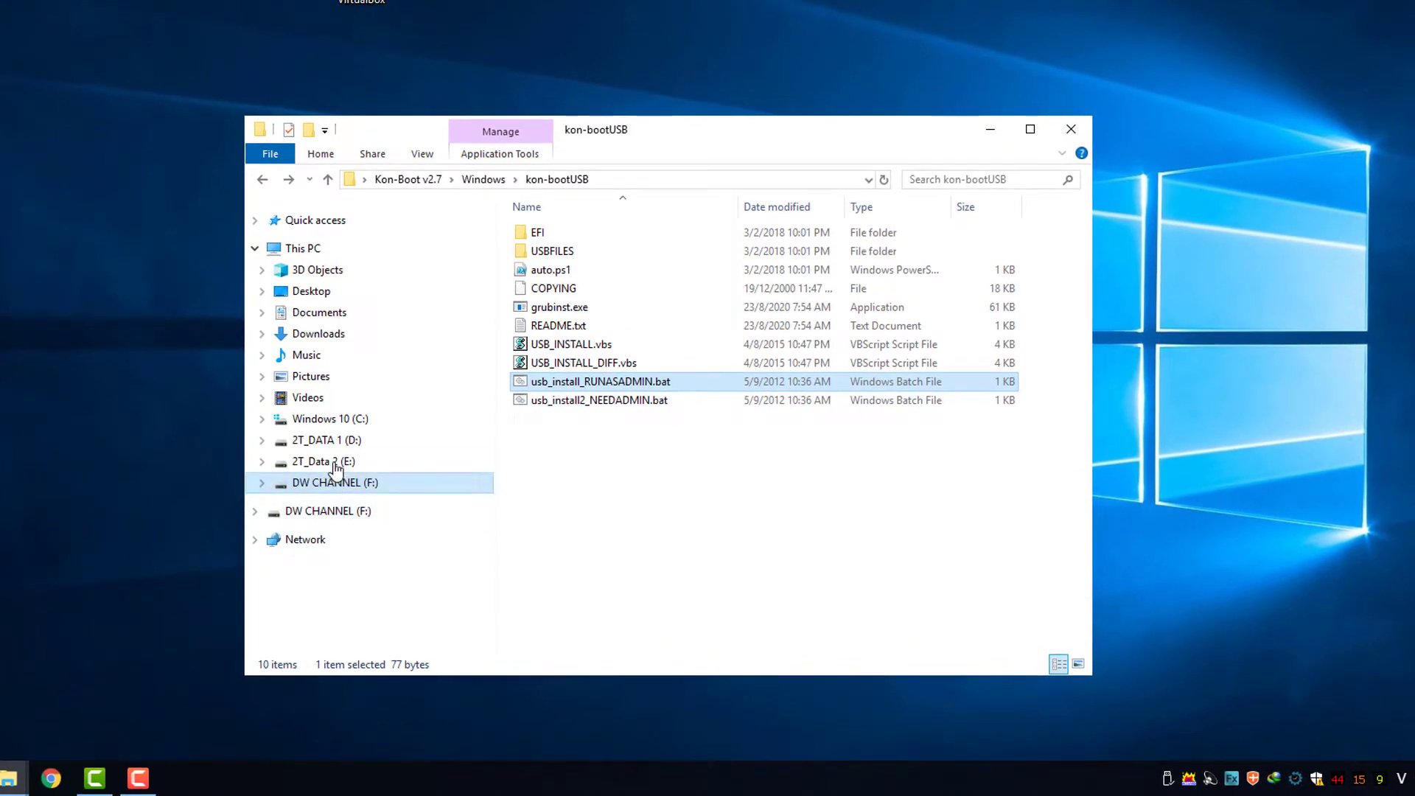
left_click(334, 461)
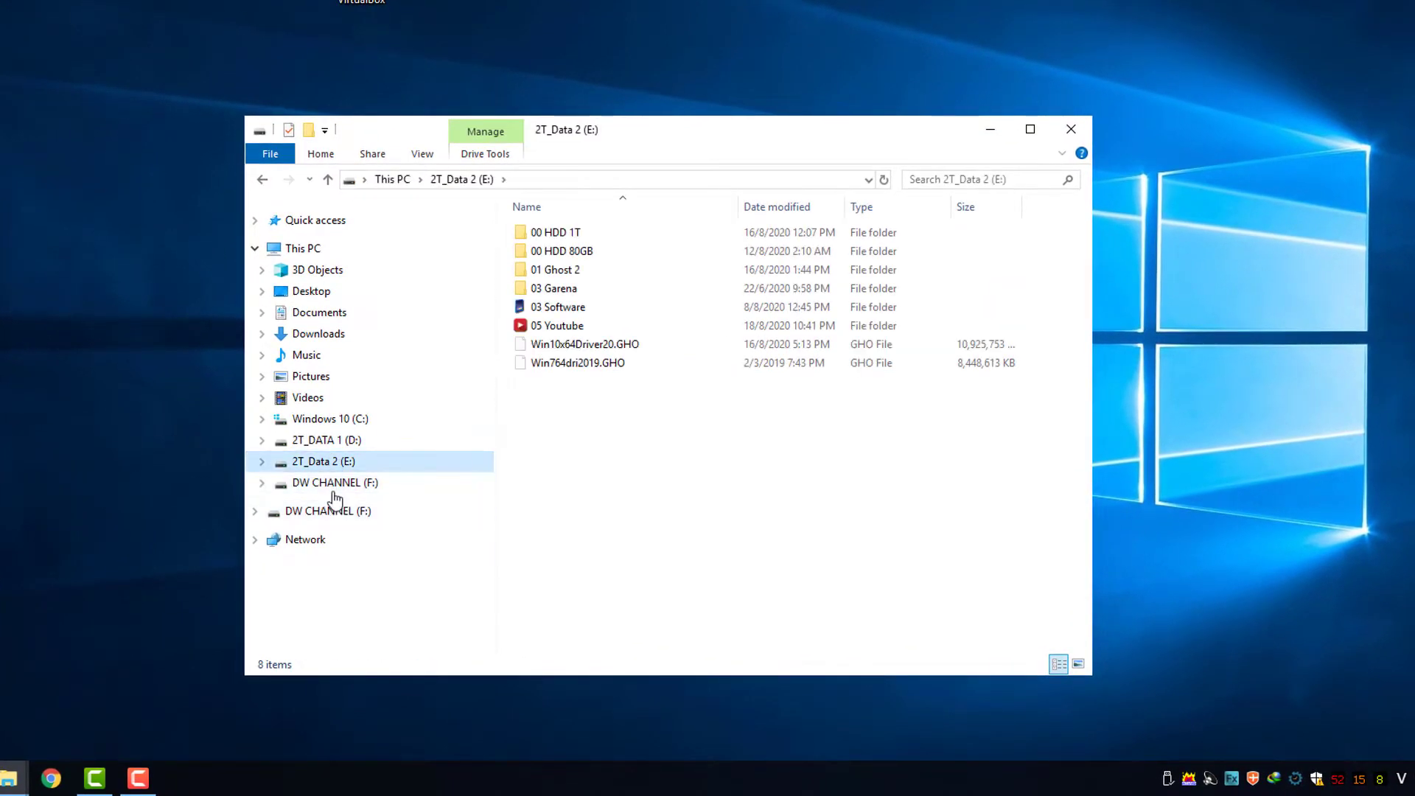
left_click(328, 486)
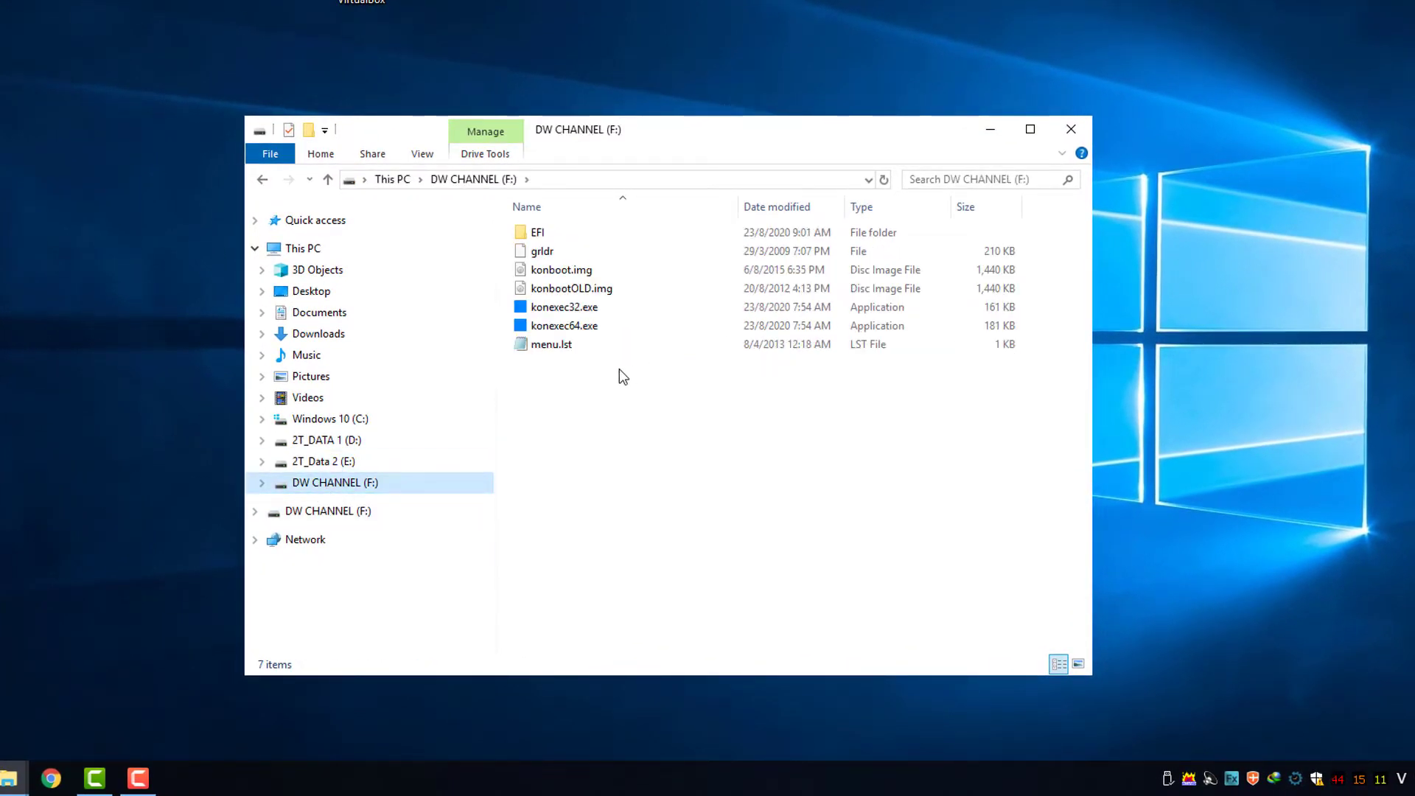
left_click_drag(650, 447, 538, 224)
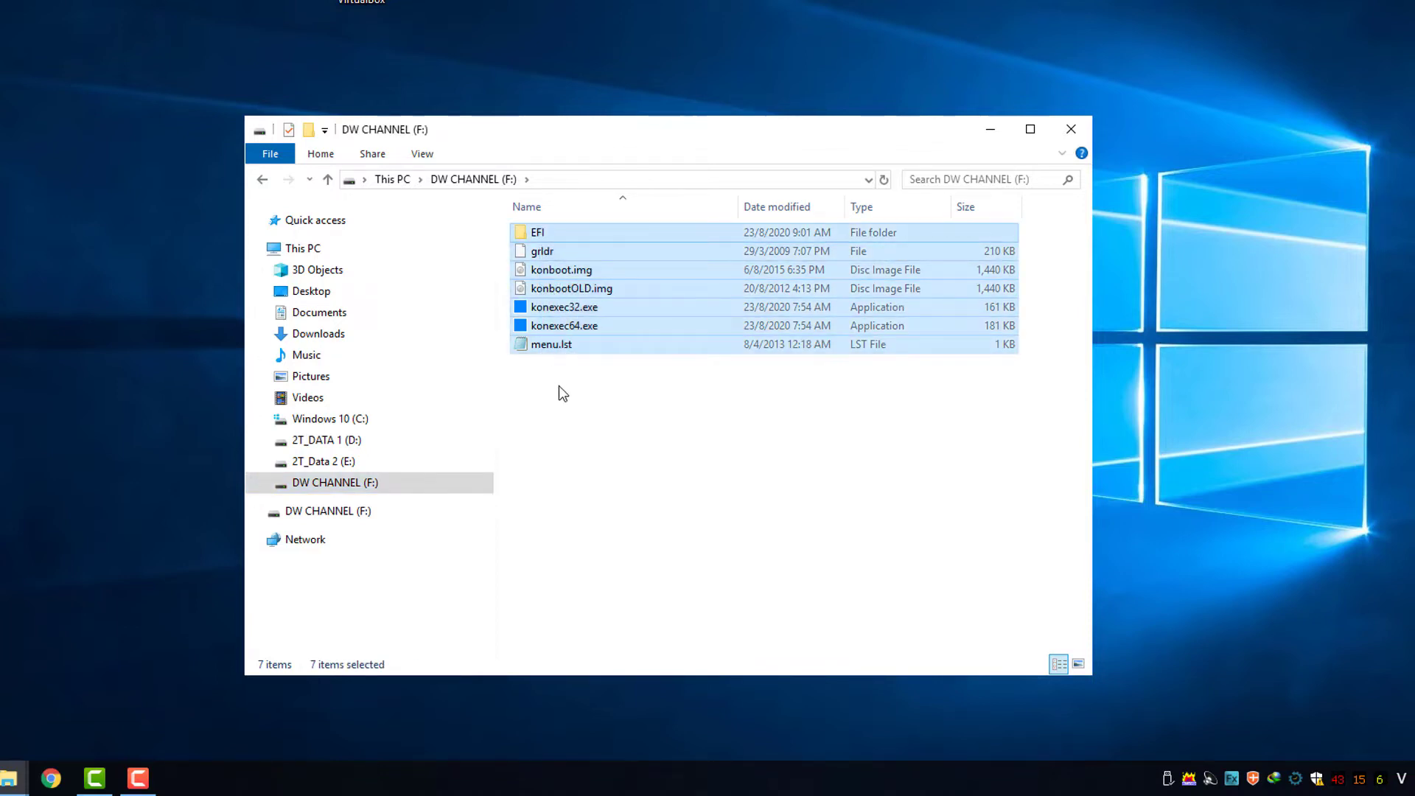
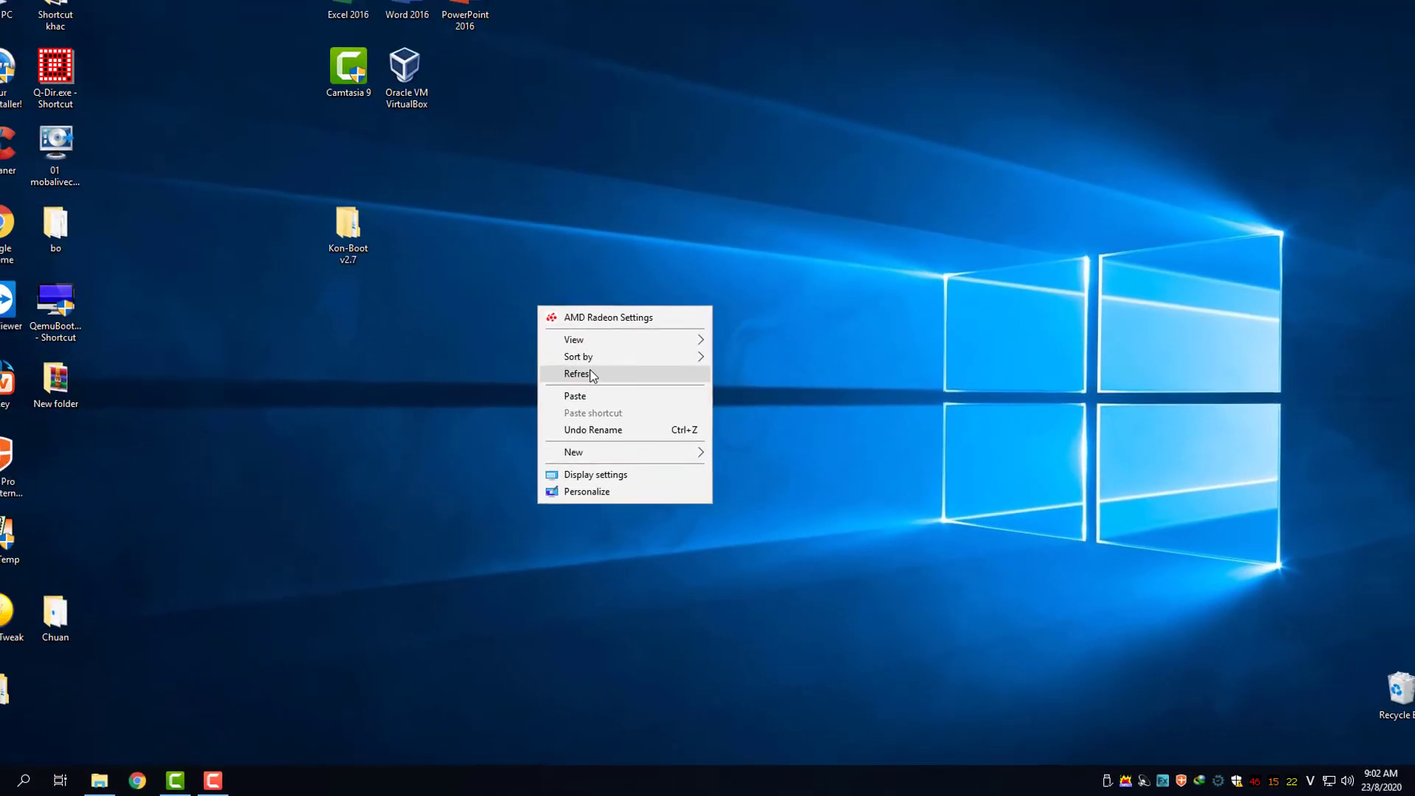
Refresh the Windows desktop icons
left_click(590, 373)
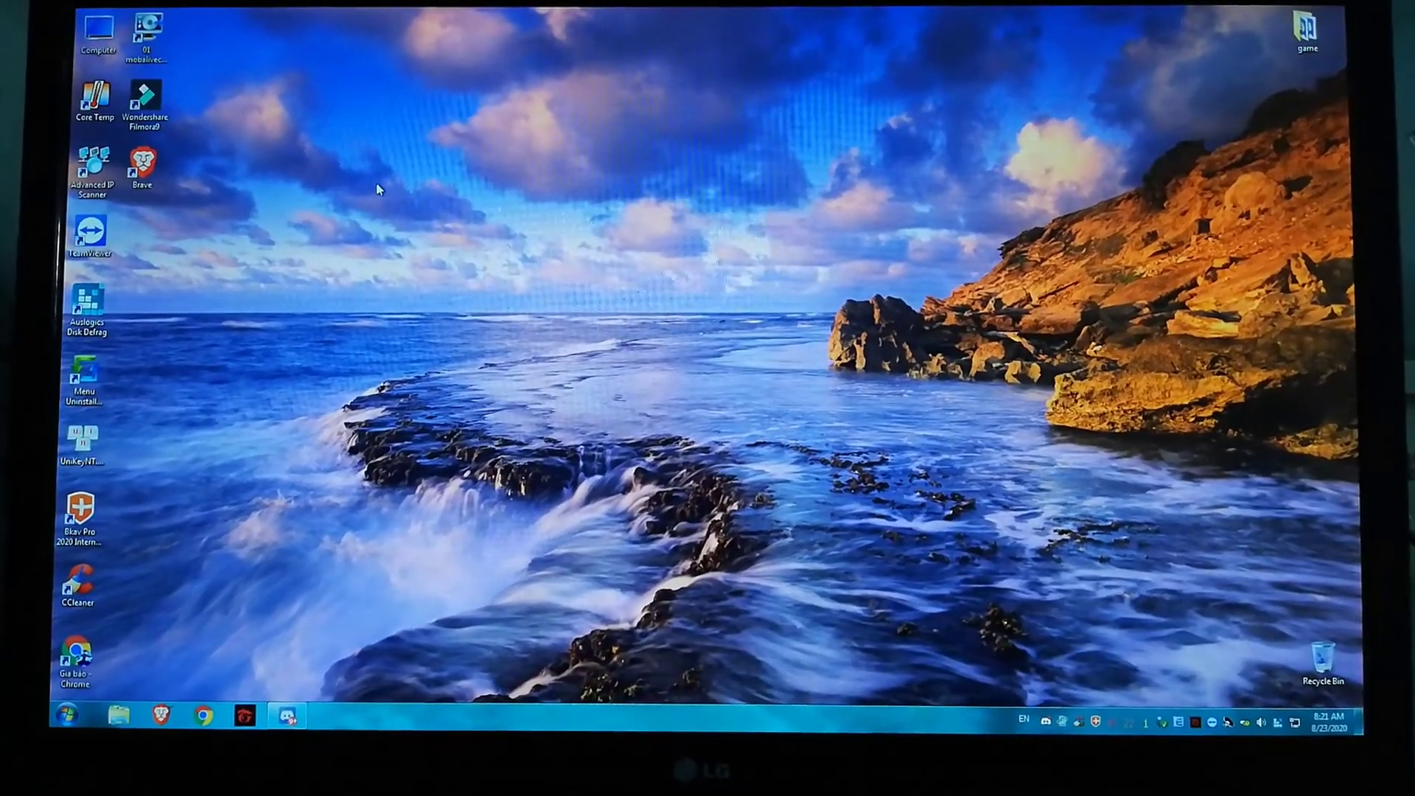
Refresh the Windows 7 desktop, then log off the Admin user from the Start menu
right_click(375, 185)
left_click(401, 225)
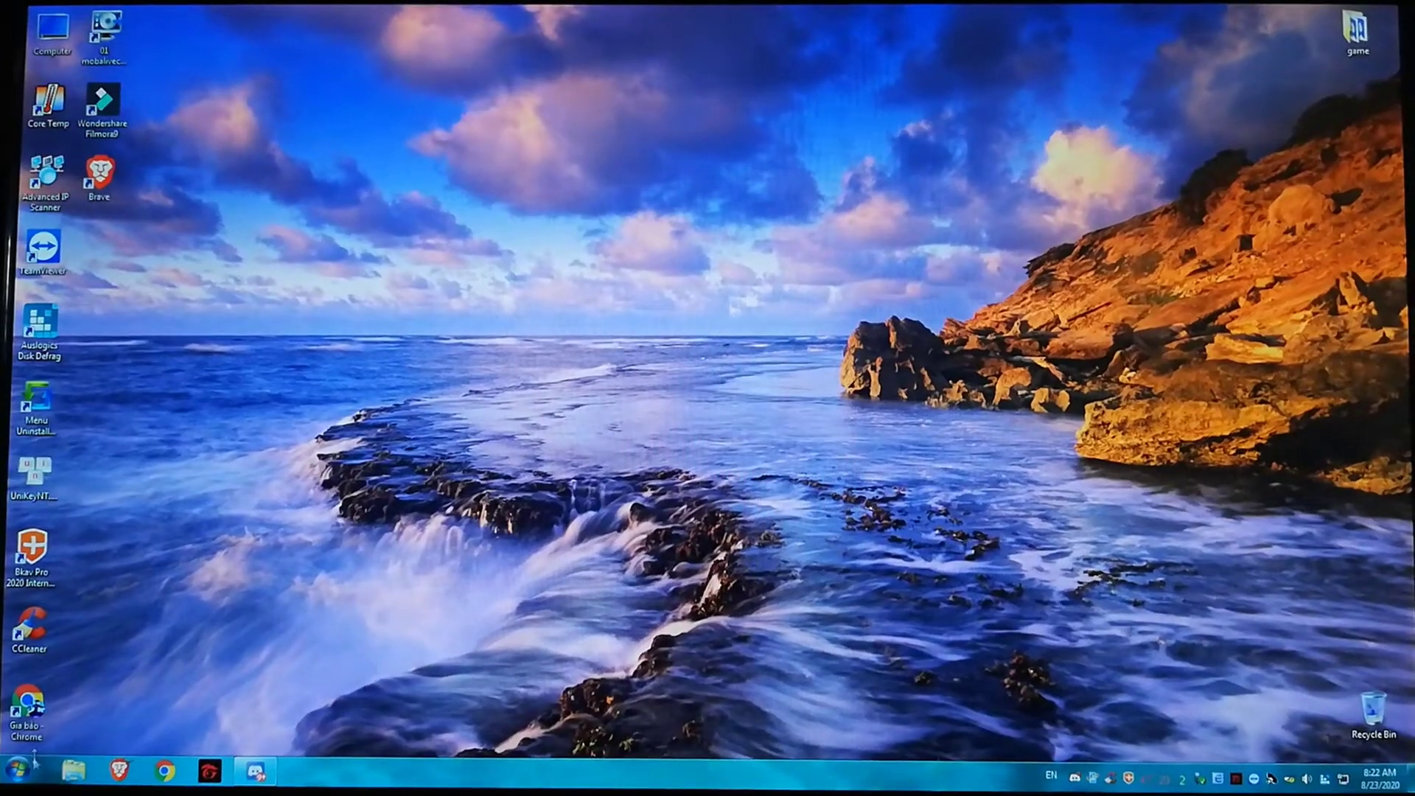
left_click(65, 716)
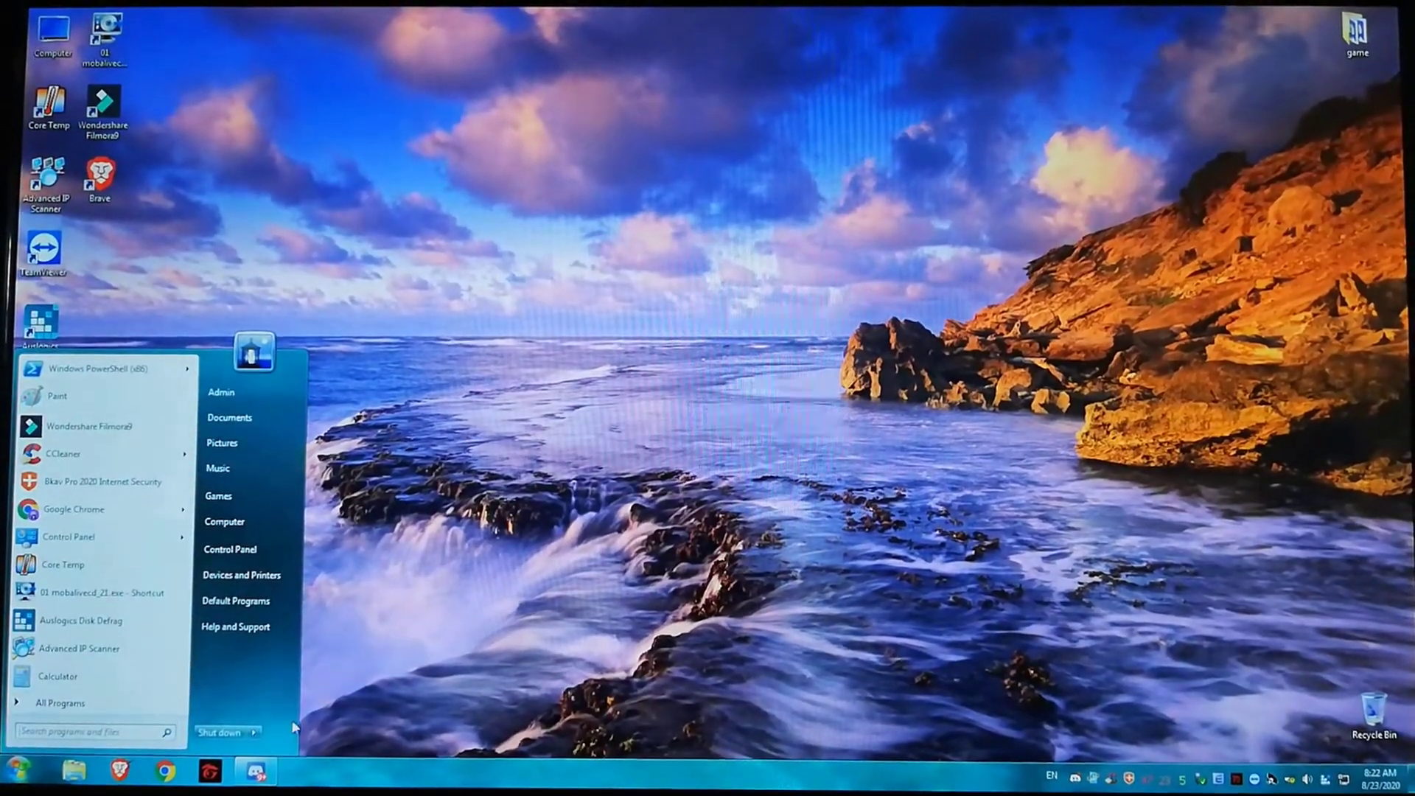
mouse_move(256, 731)
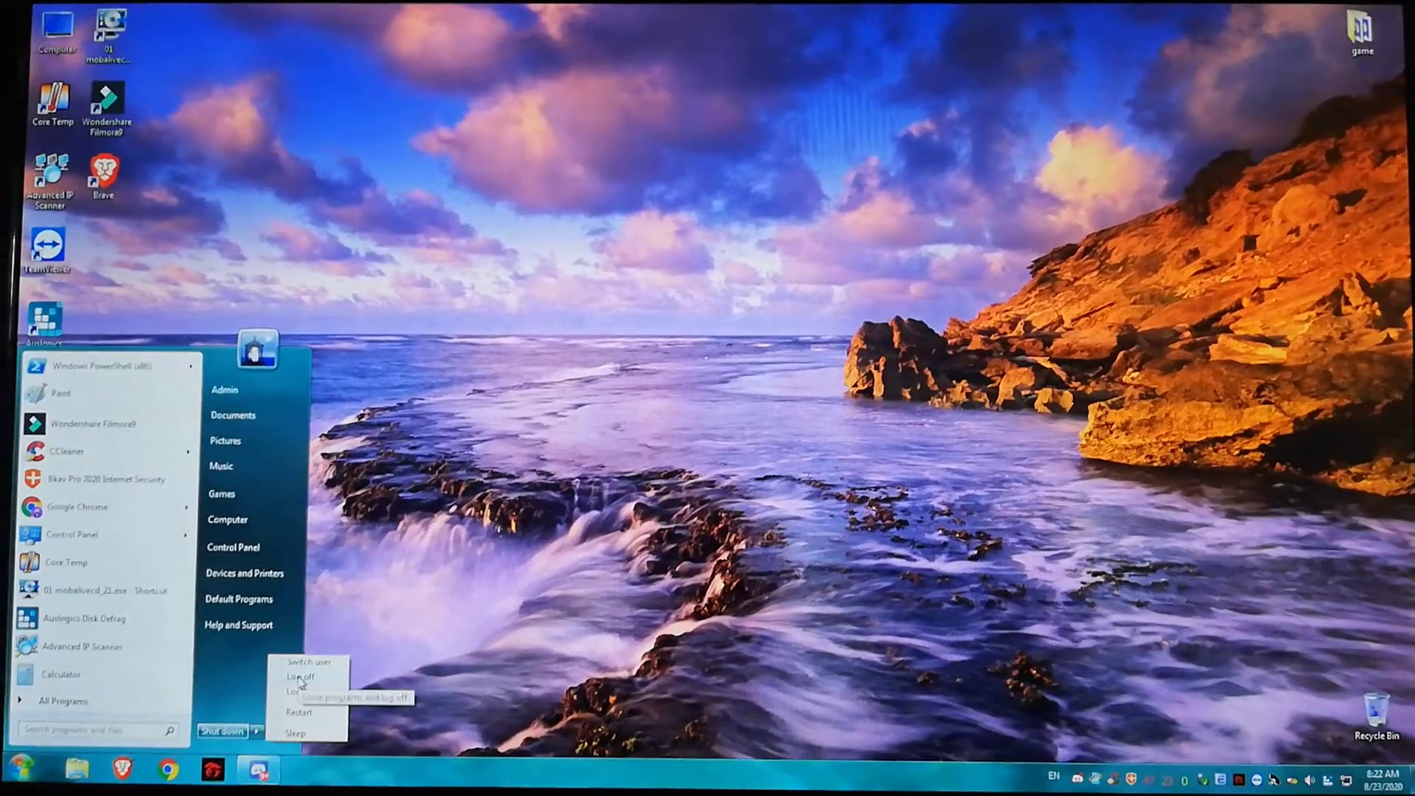
left_click(300, 678)
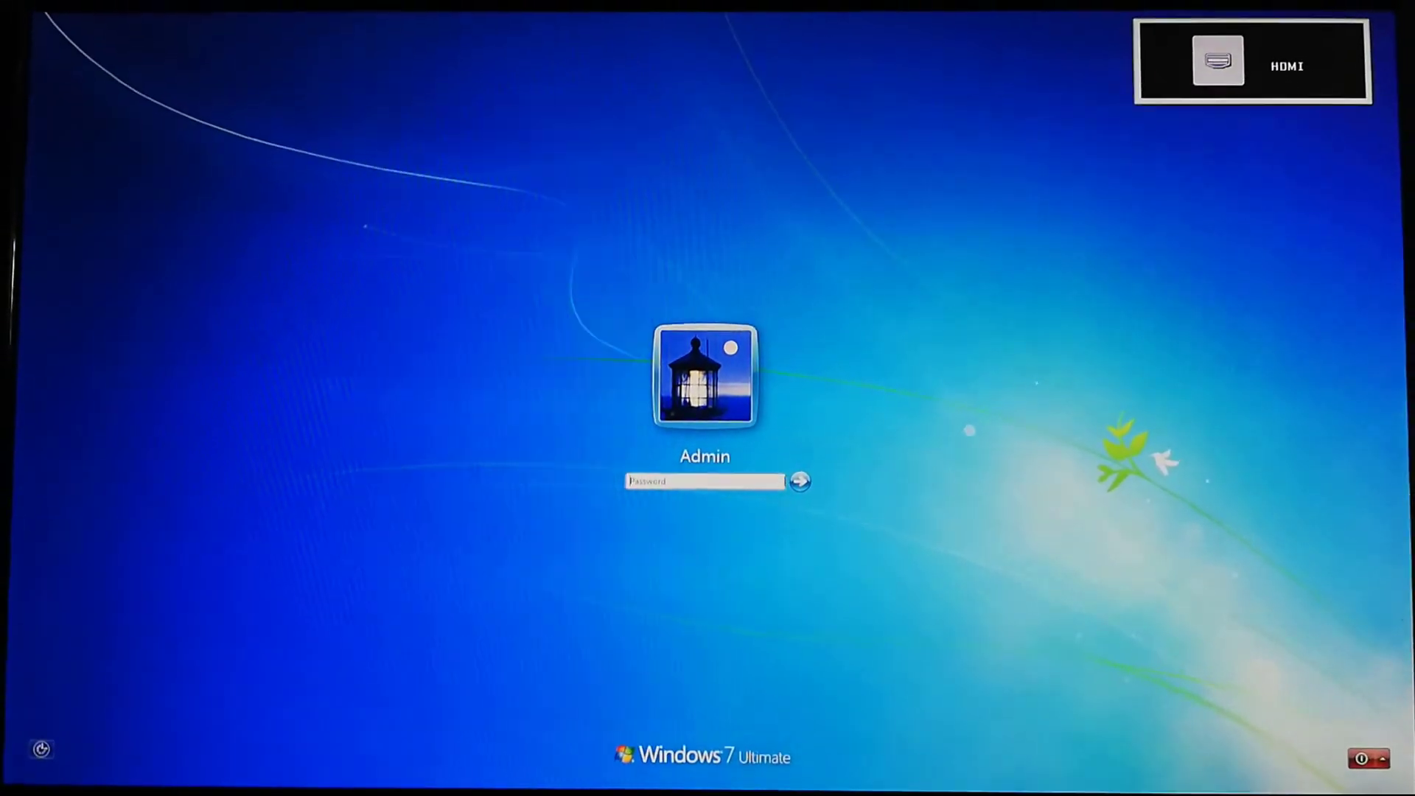
Try signing in as Admin with an empty and then a guessed password, dismissing each incorrect-password error
left_click(801, 480)
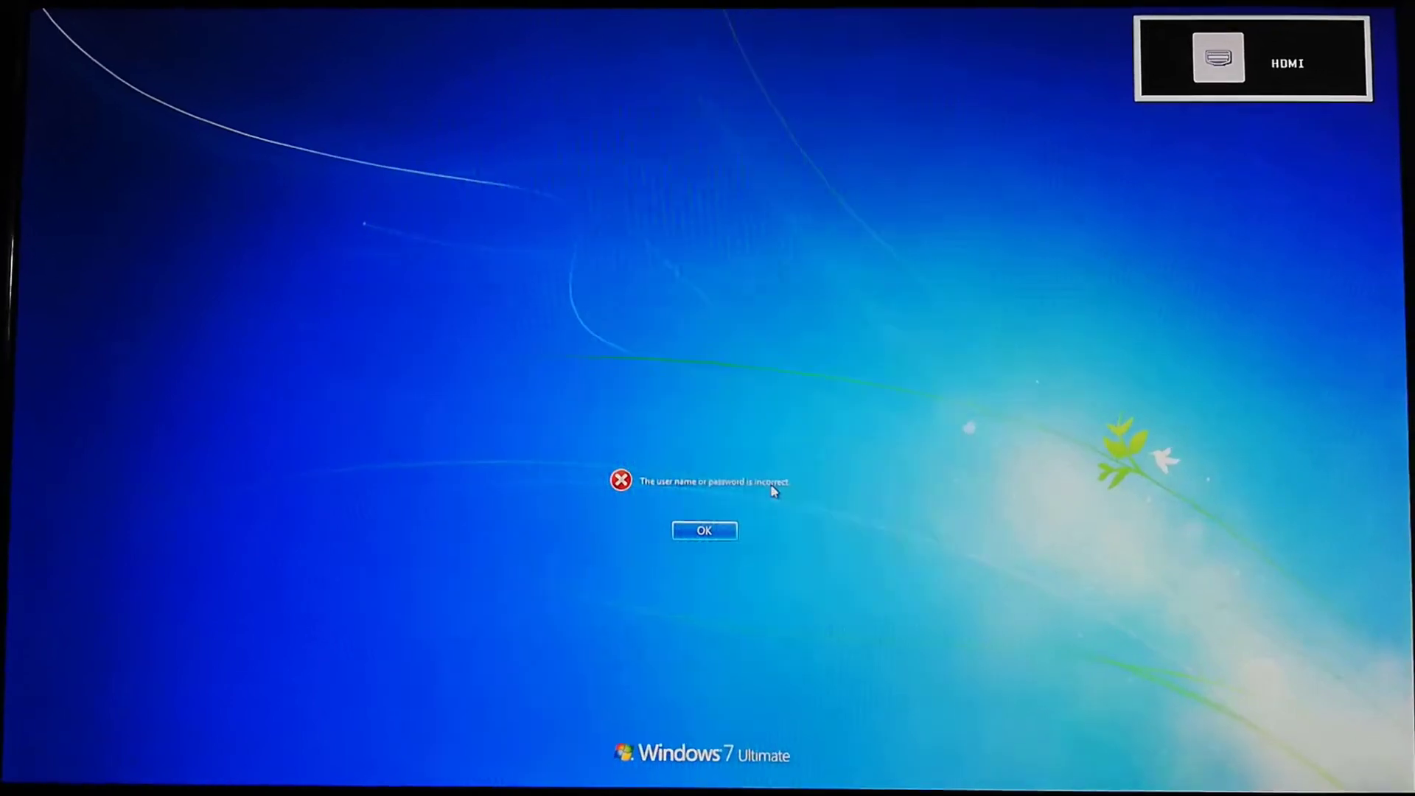
left_click(704, 529)
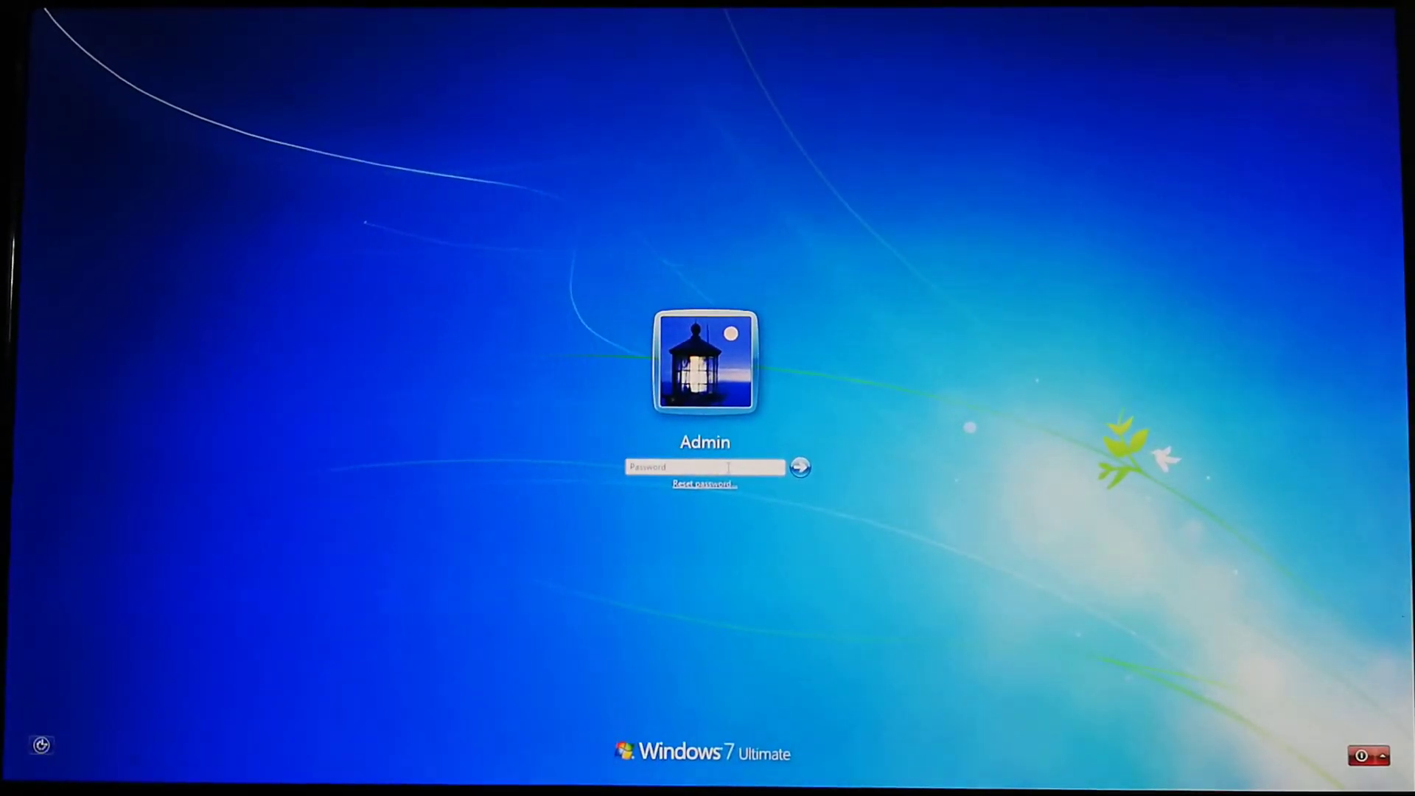
type("********")
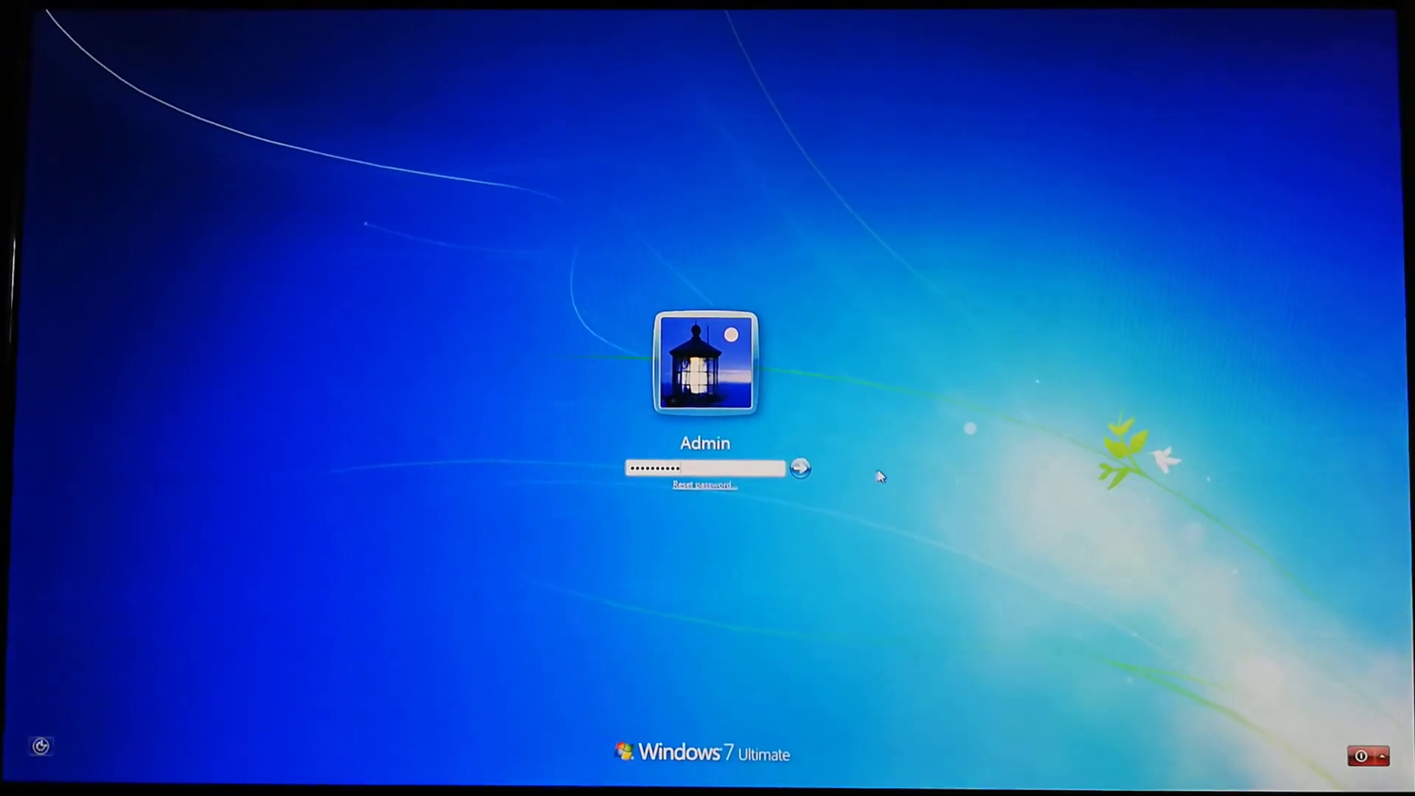
left_click(800, 467)
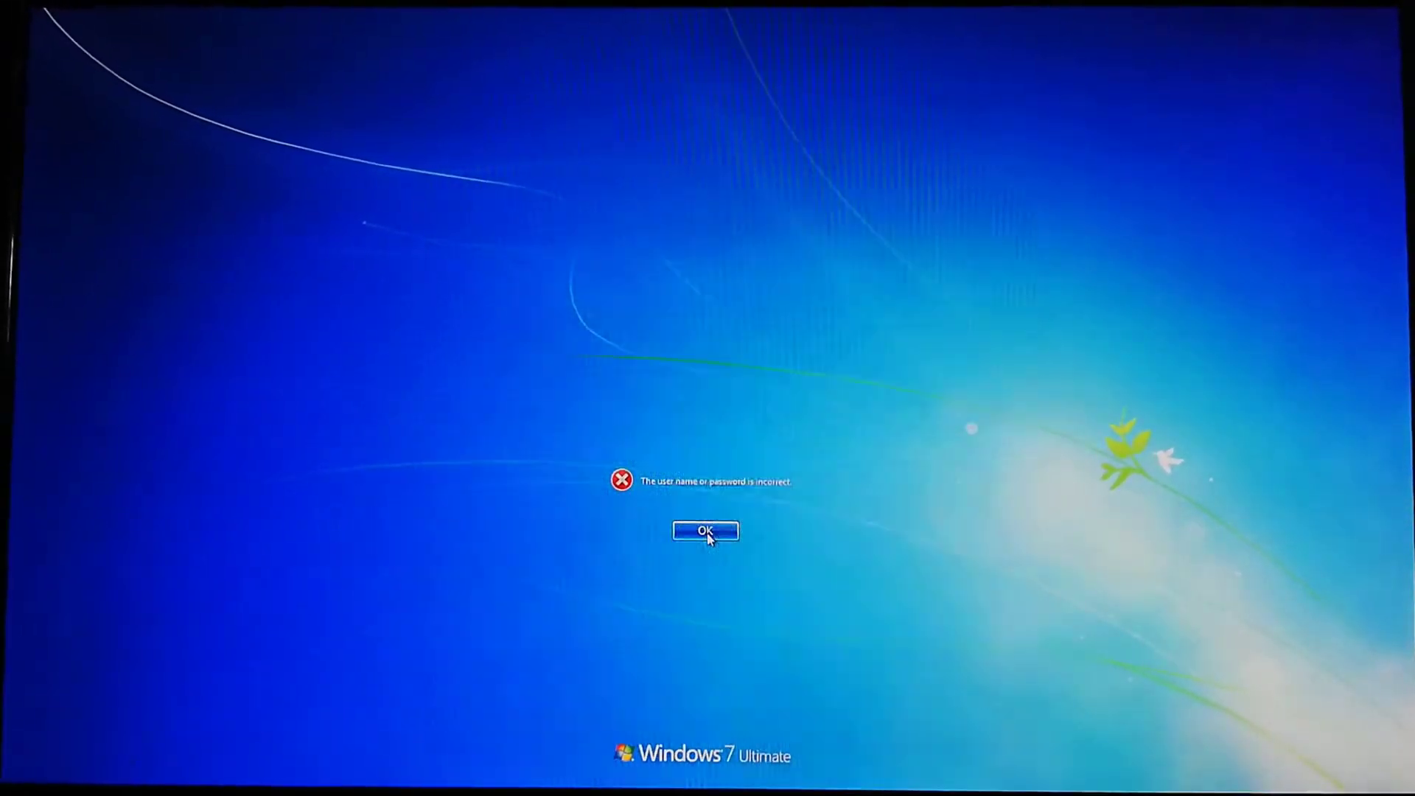
left_click(705, 529)
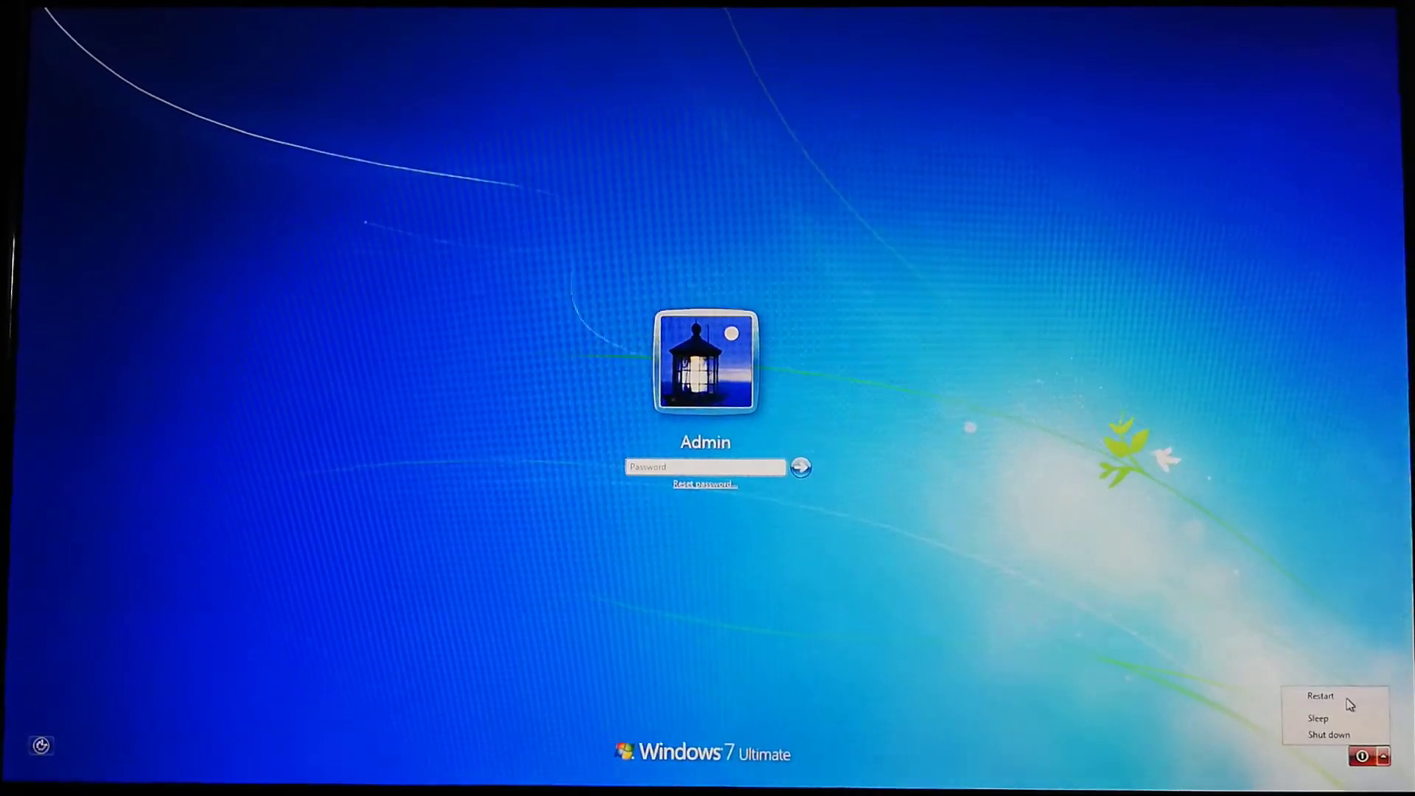
Restart the locked PC and select TOSHIBA TransMemory PMAP in the F12 boot device menu
left_click(1328, 735)
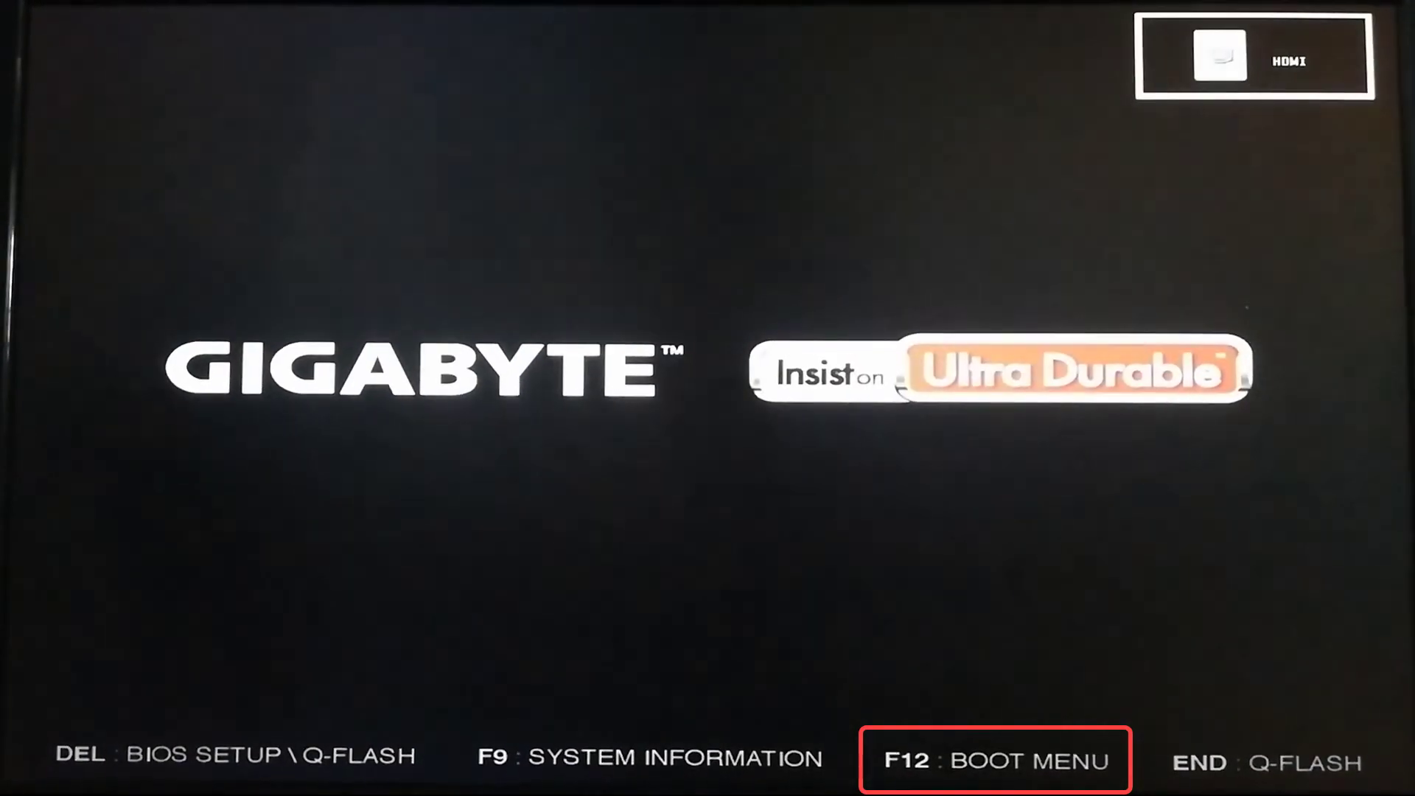
key("F12")
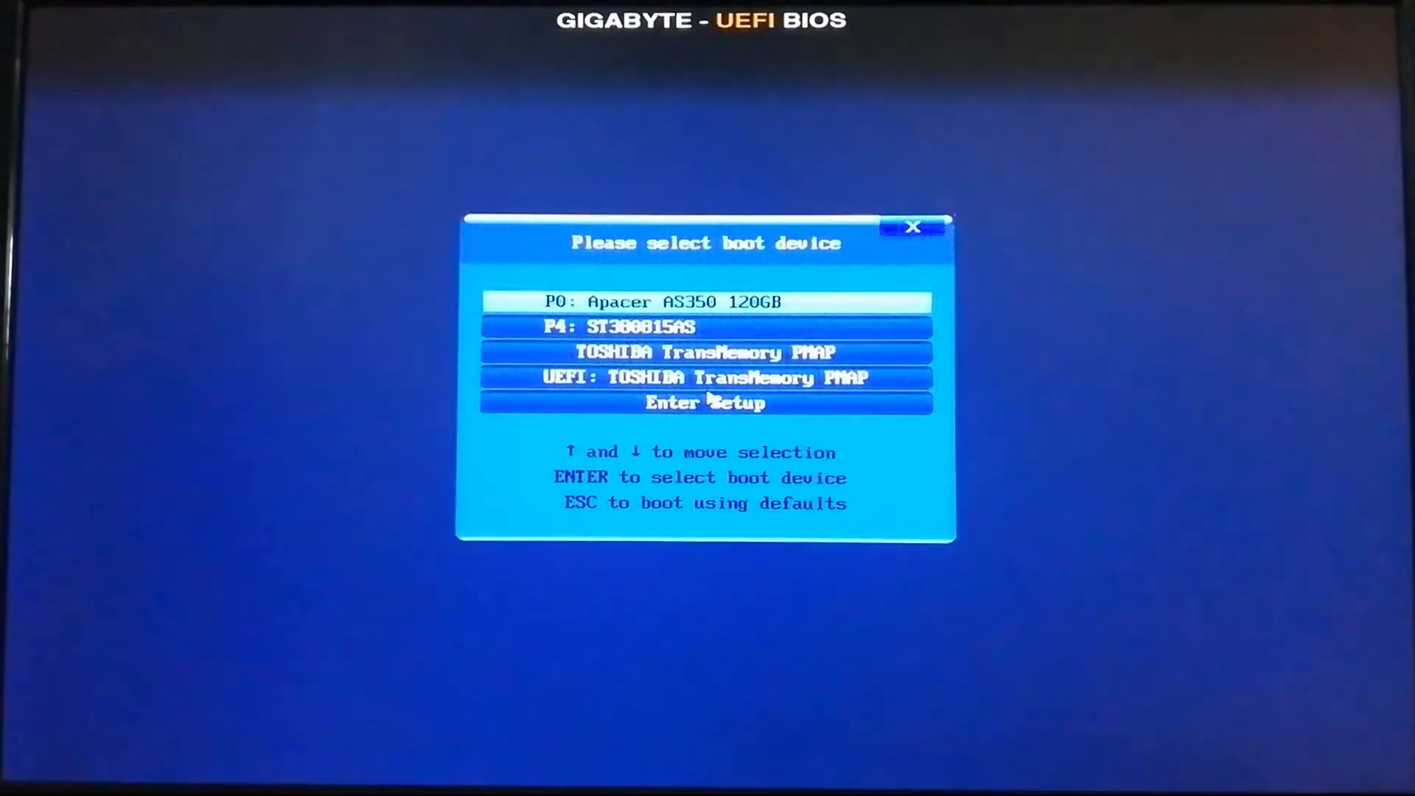
key("Down")
key("Down")
key("Down")
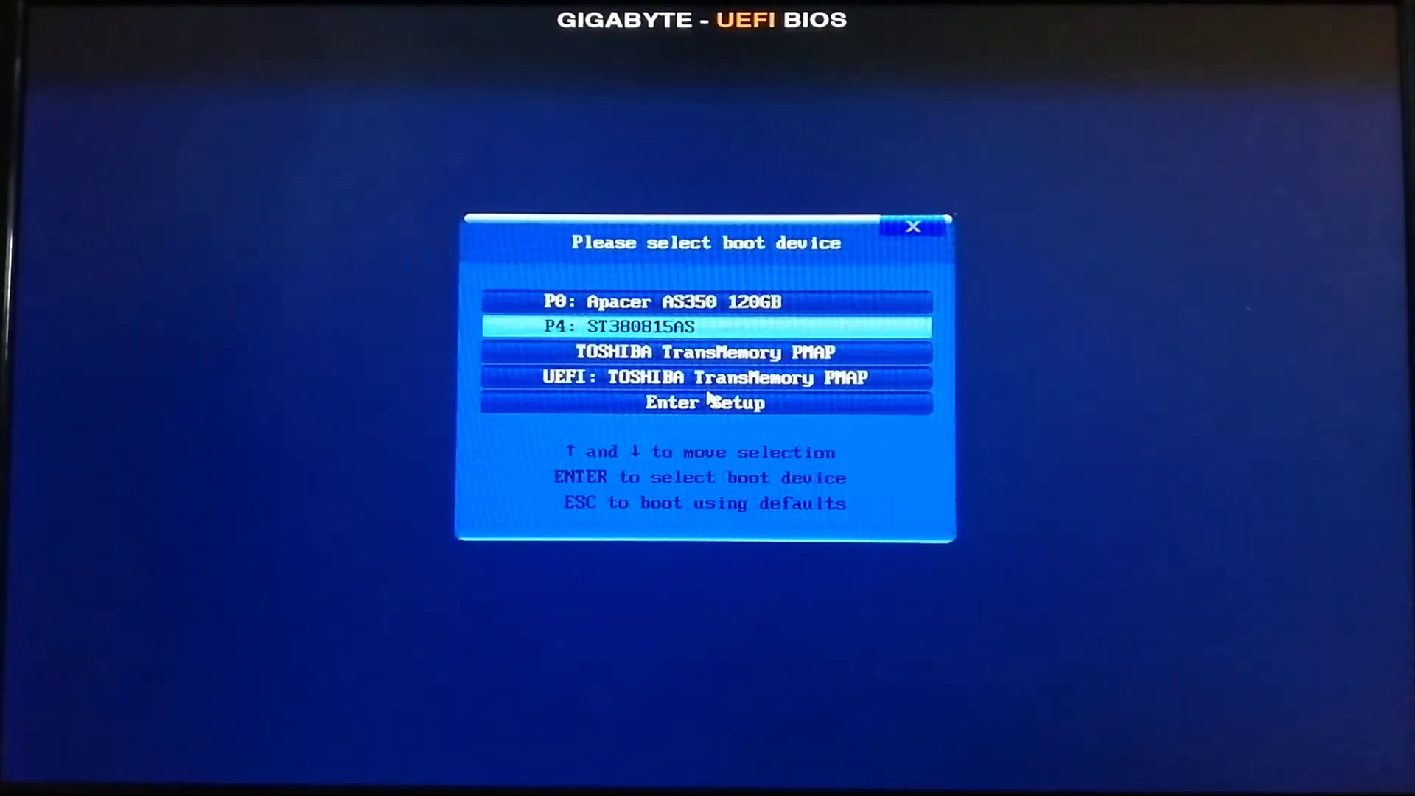
key("Up")
key("Up")
key("Up")
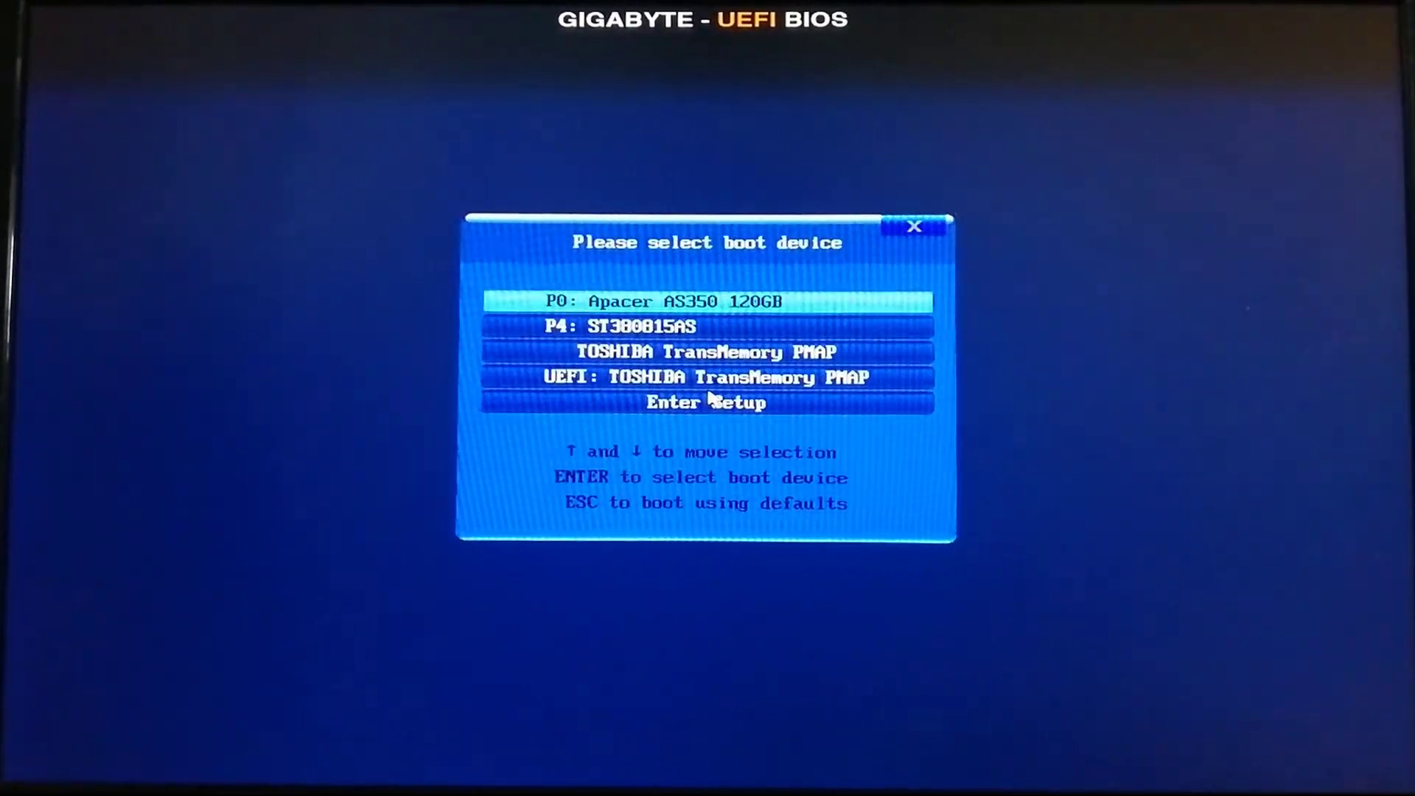
key("Down")
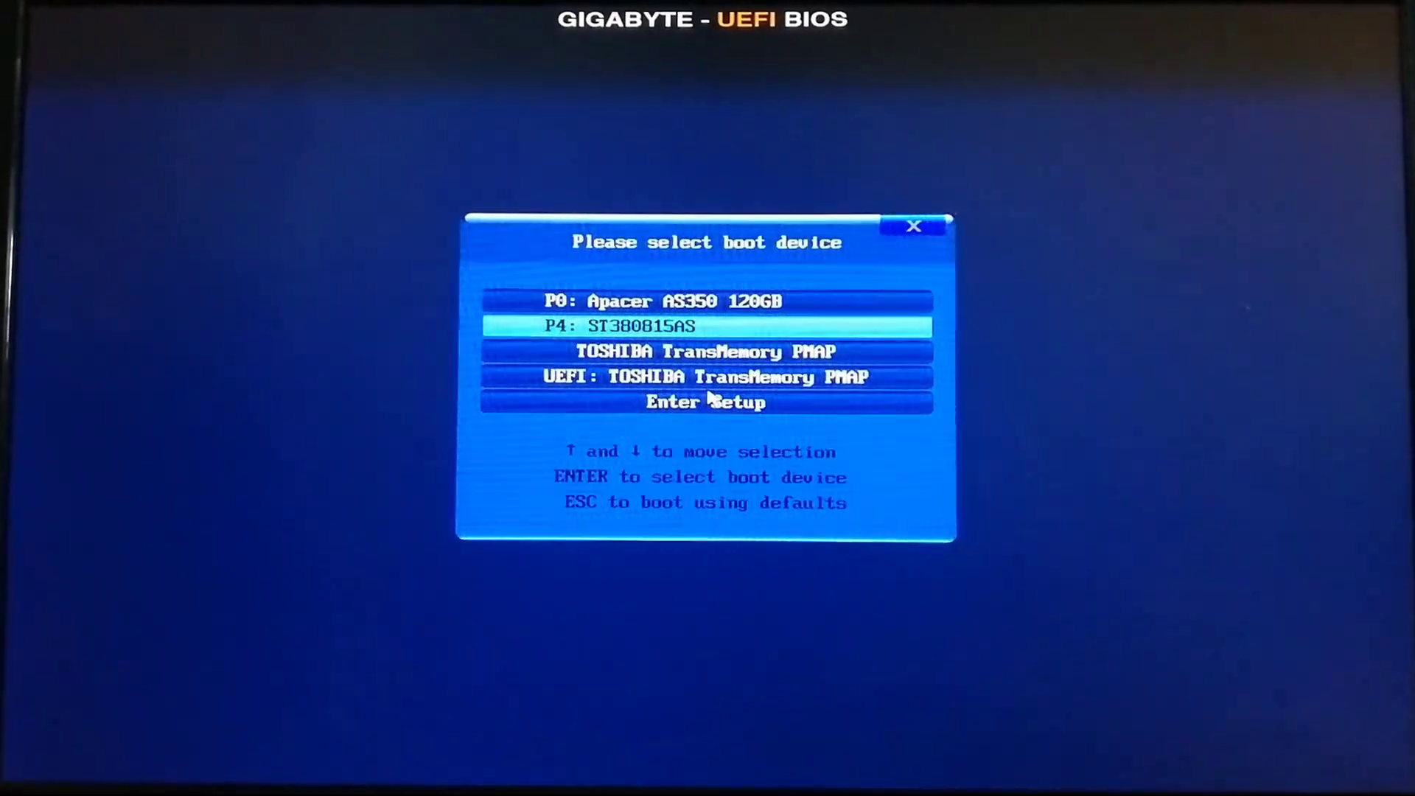
key("Down")
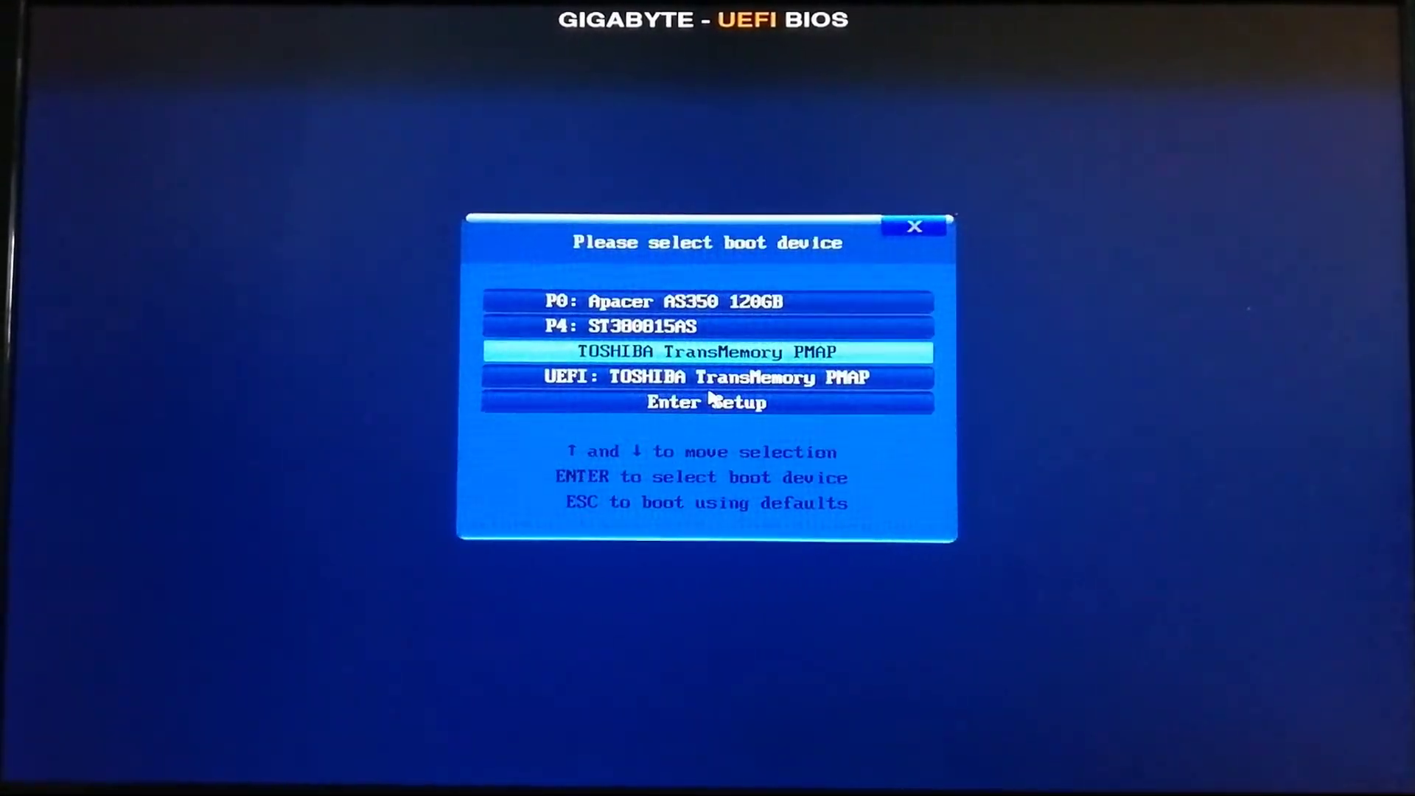
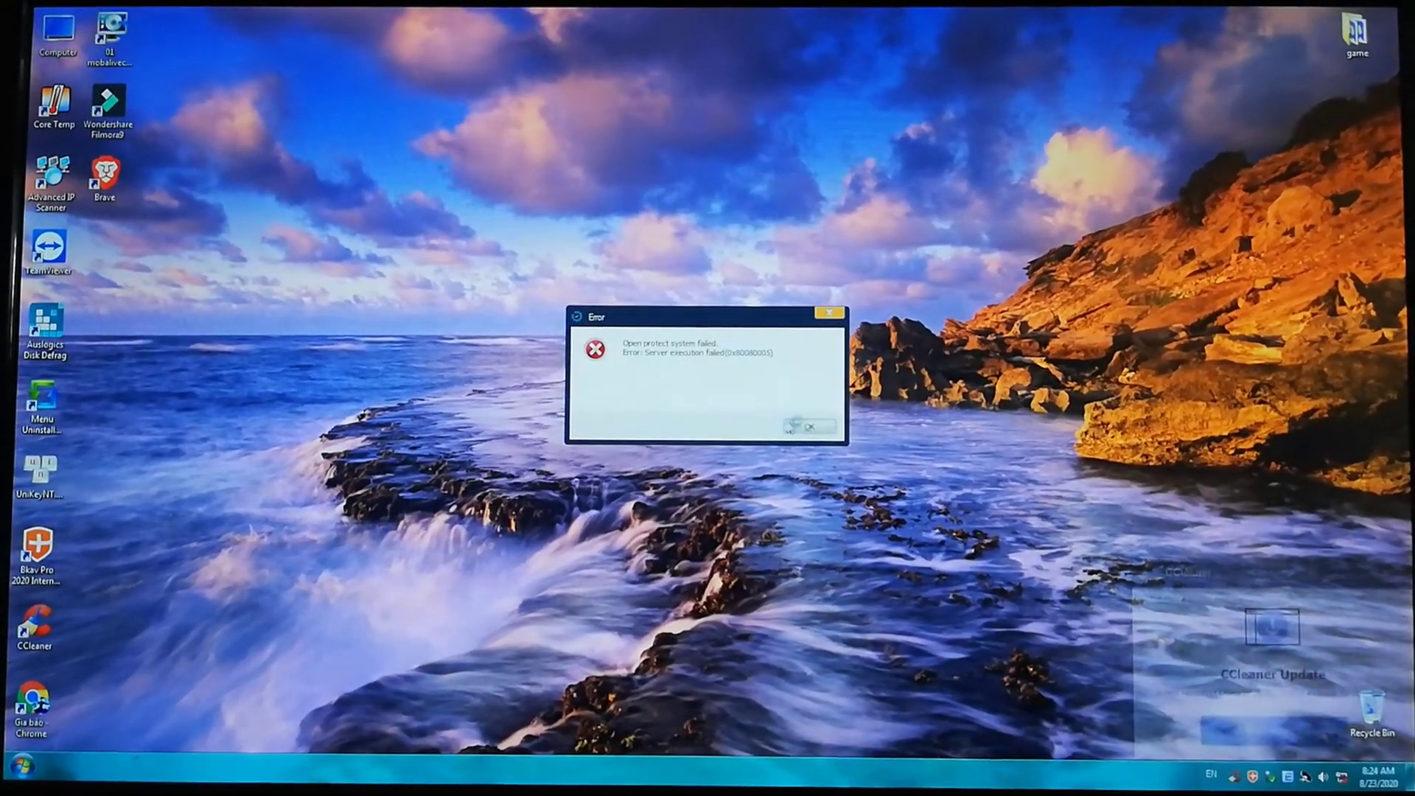
Refresh the freshly loaded Windows 7 desktop from its right-click menu
right_click(529, 274)
left_click(576, 317)
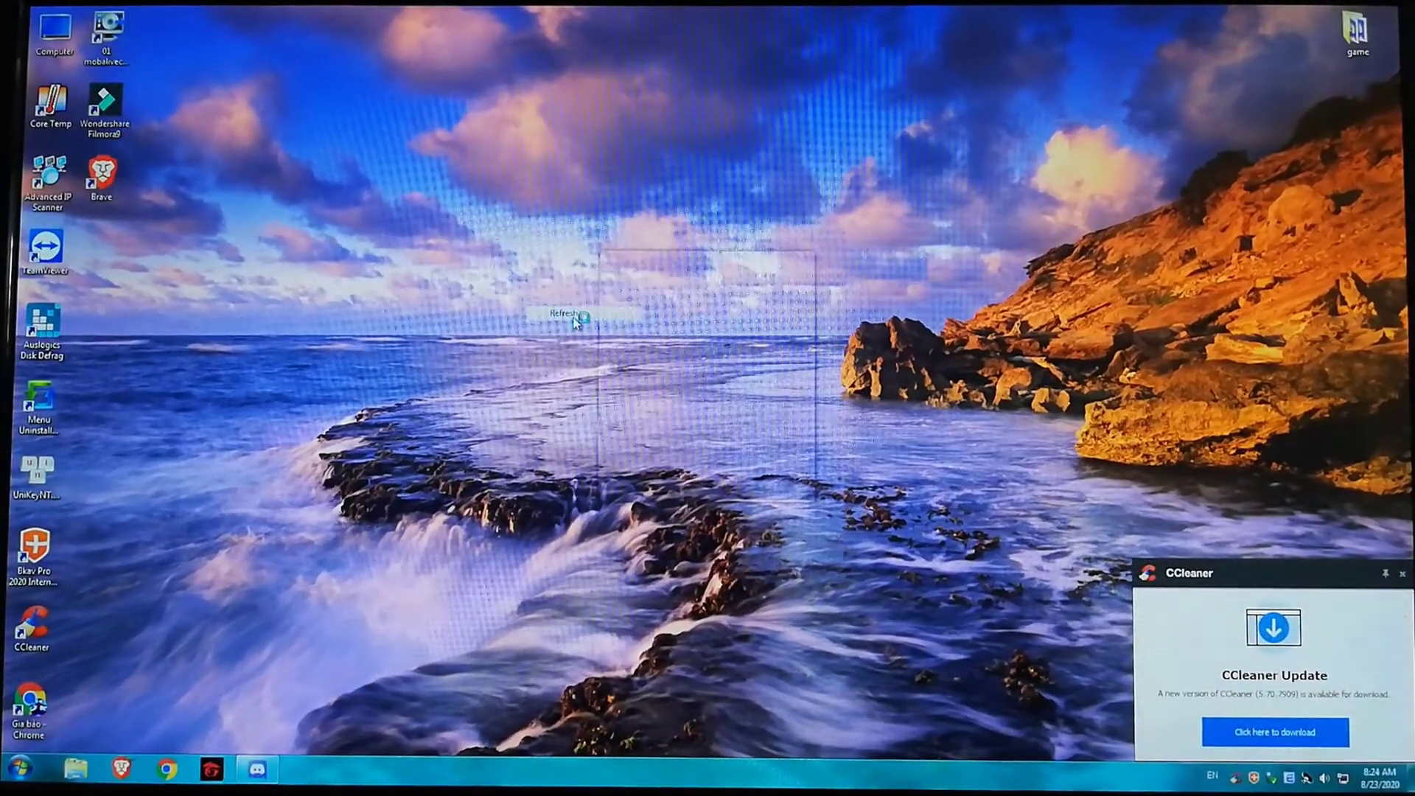